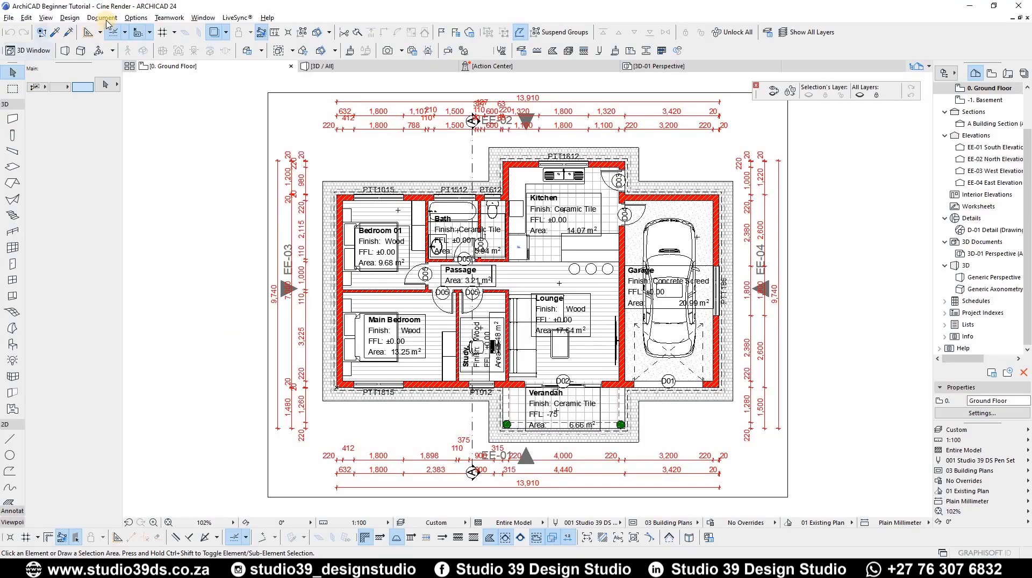
Step: Try to create a fly-through from the ground floor plan
left_click(102, 17)
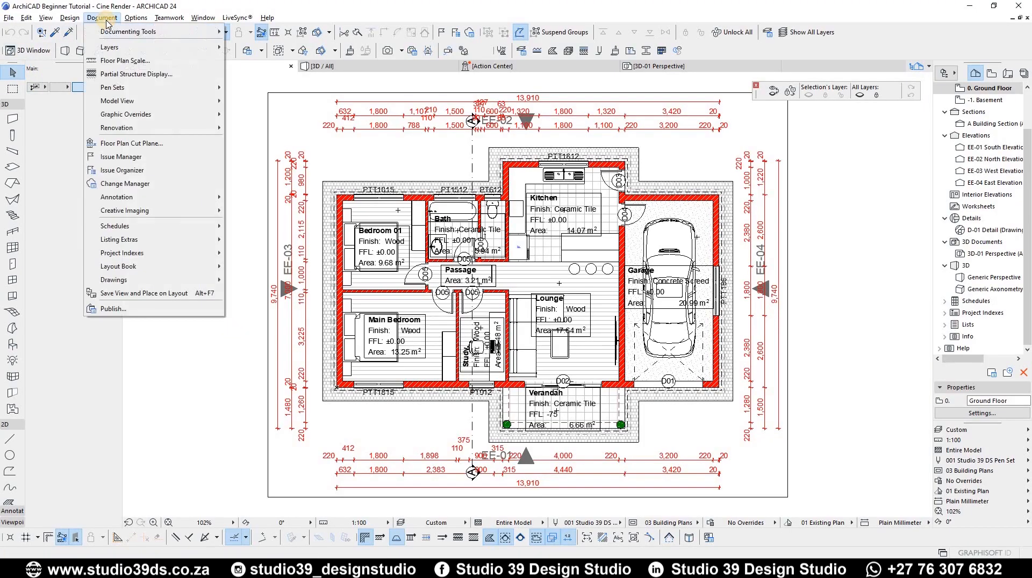
mouse_move(204, 211)
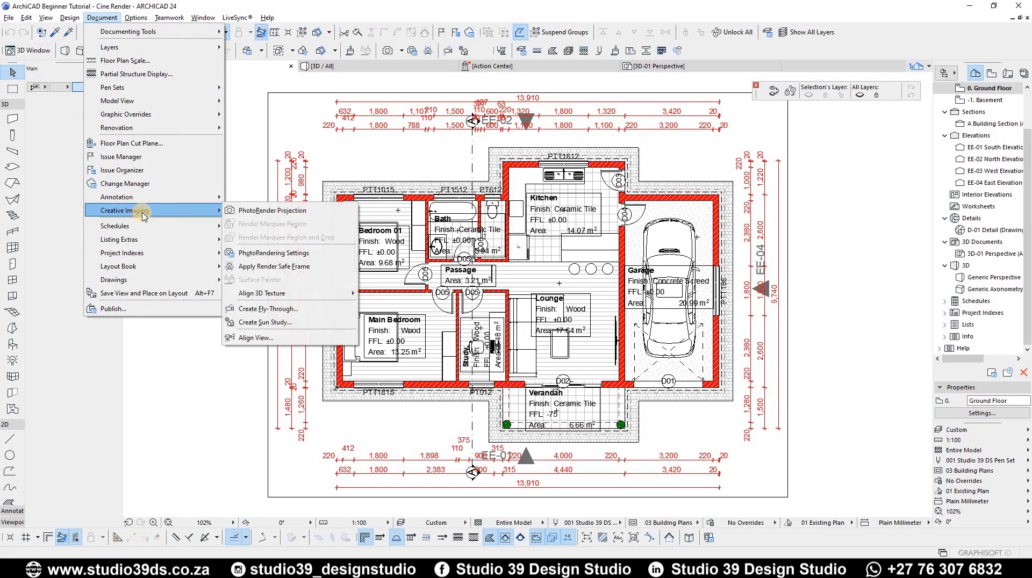
left_click(291, 310)
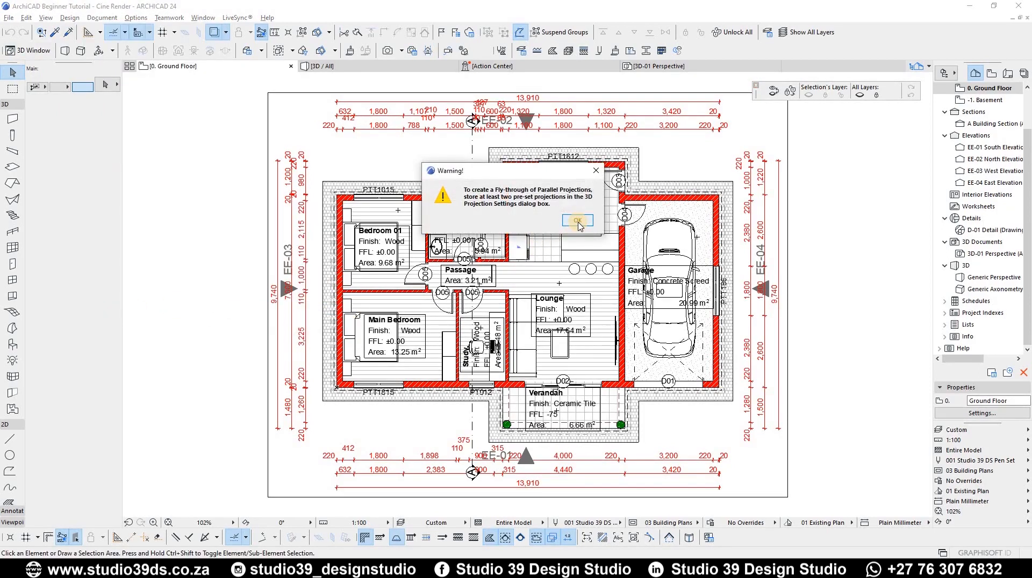
left_click(577, 222)
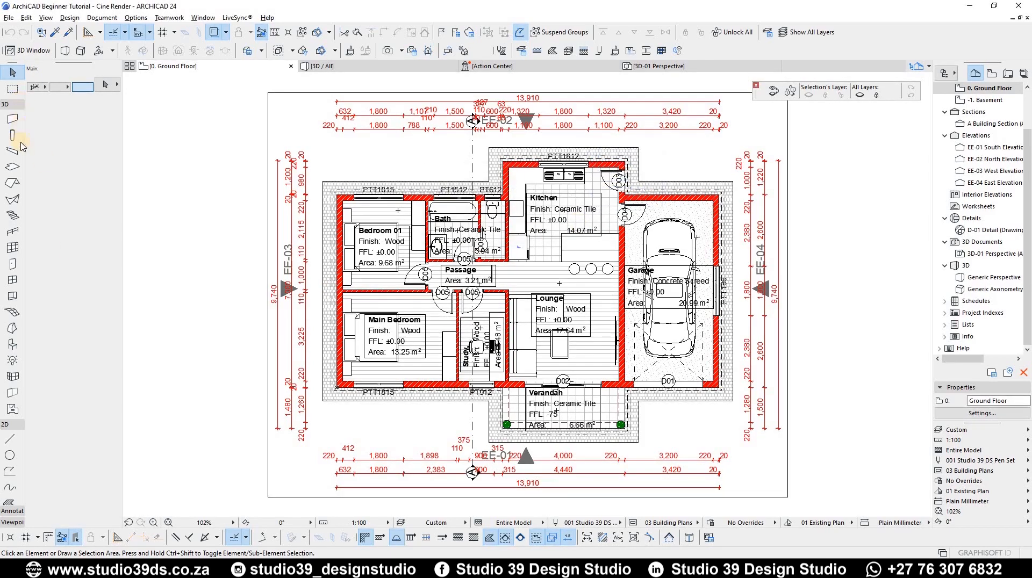
Step: Activate the Camera tool and check its default Camera Settings
left_click(15, 105)
left_click(18, 239)
left_click(13, 333)
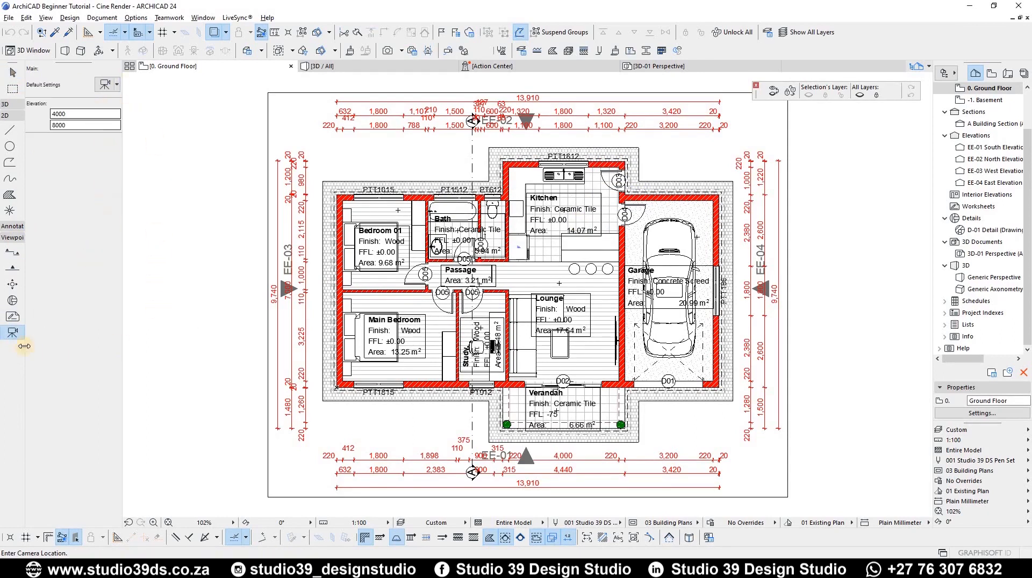
key("ctrl+t")
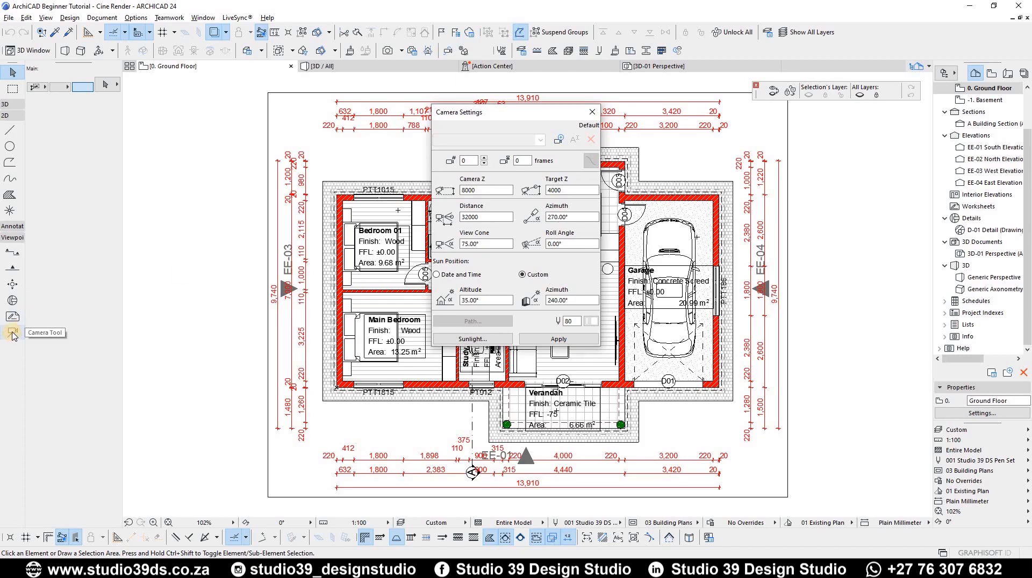
left_click(592, 112)
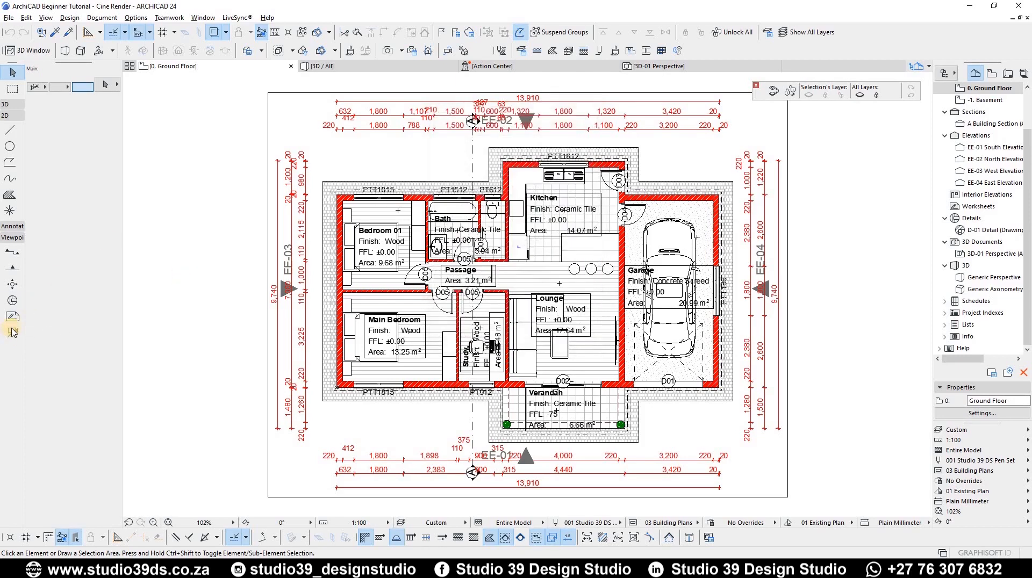
Step: Create a new camera path named Tutorial Path in the Camera tool's settings
left_click(13, 332)
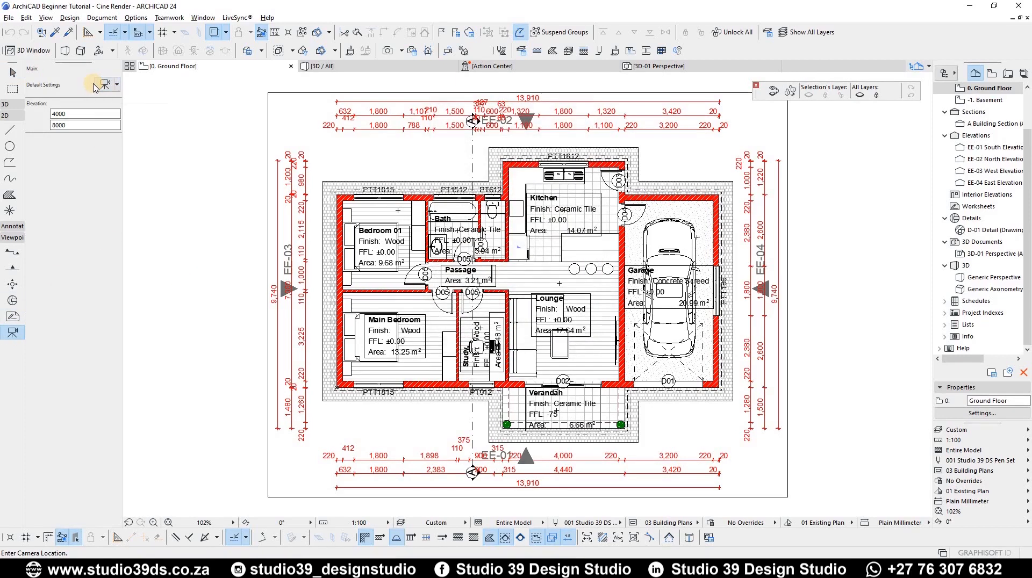
left_click(102, 85)
left_click_drag(533, 112, 251, 106)
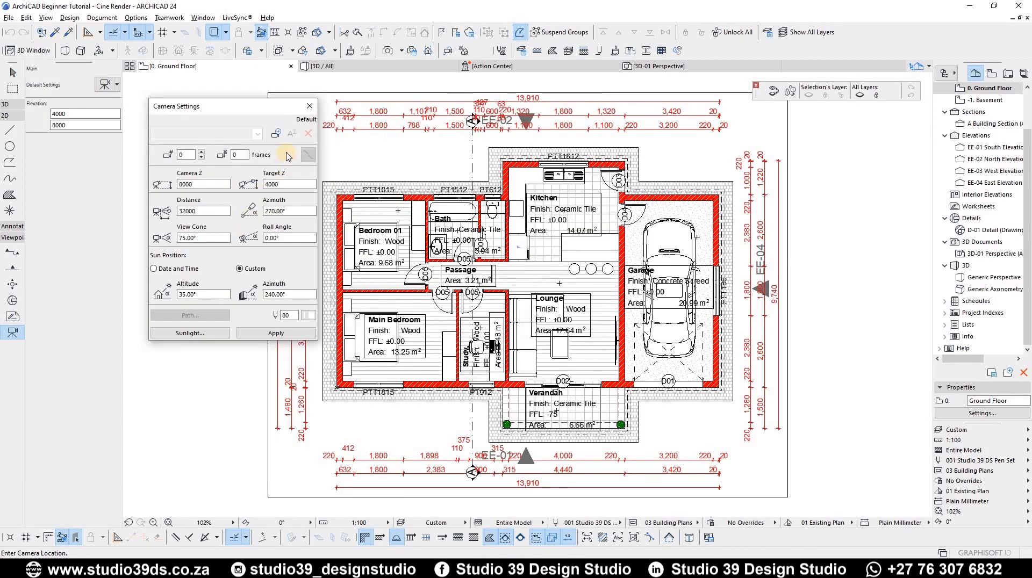
left_click(276, 133)
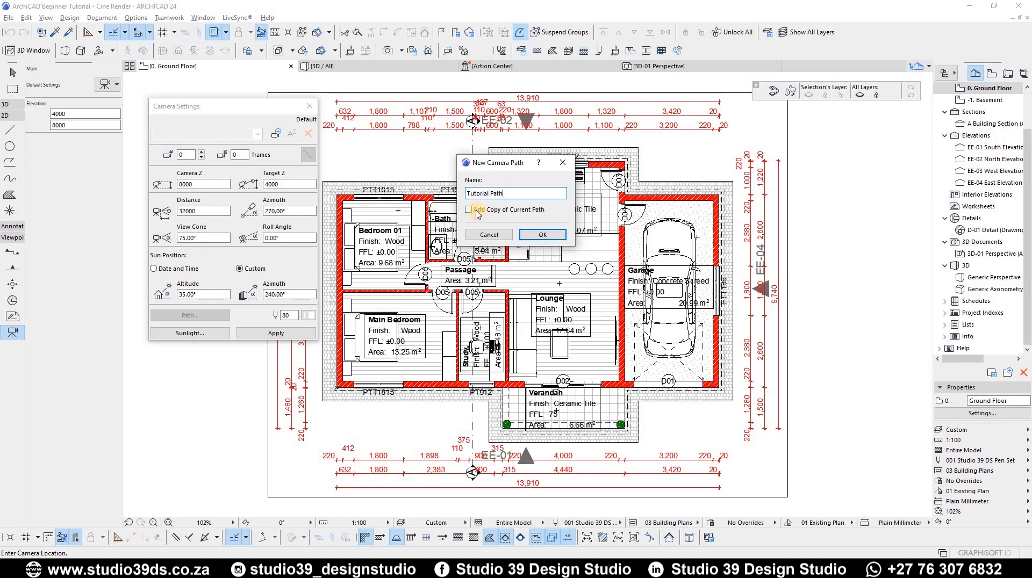
left_click(552, 235)
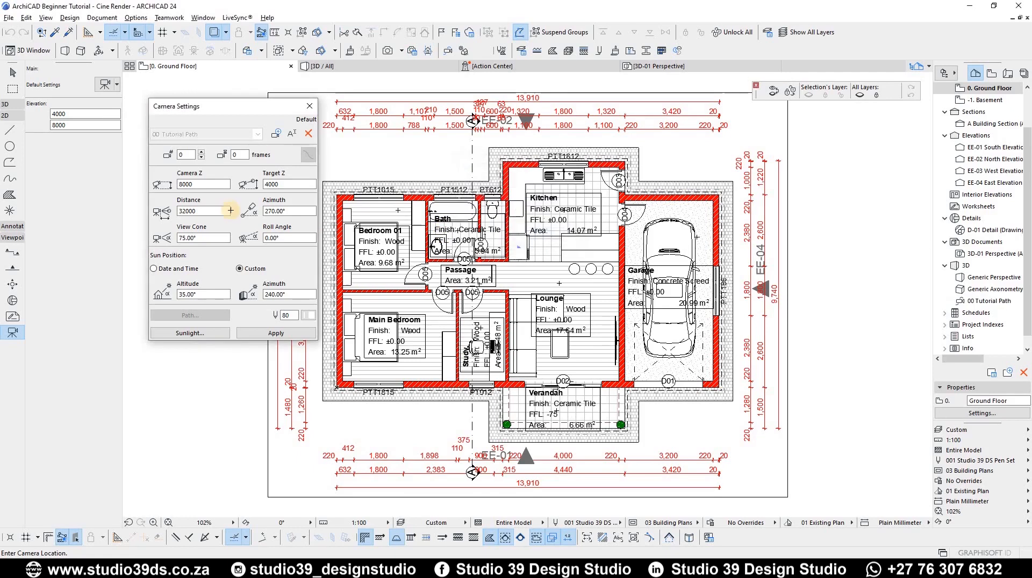
left_click(292, 133)
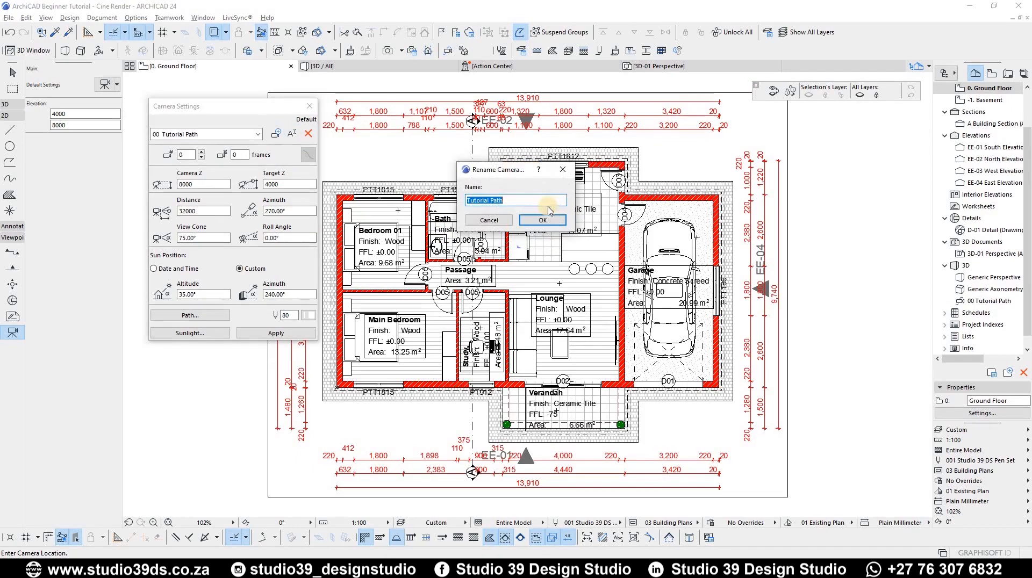
left_click(506, 220)
left_click(308, 133)
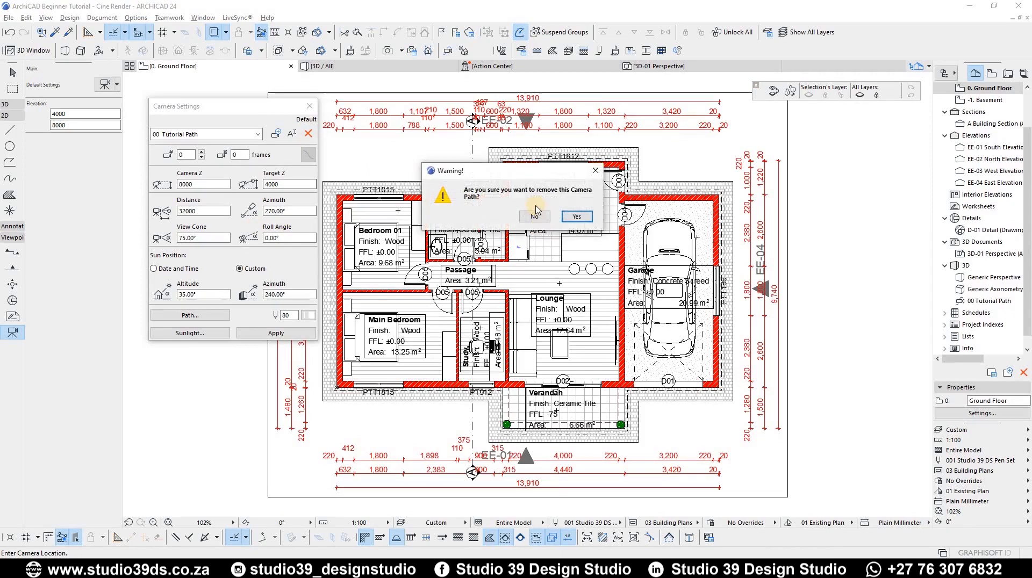
left_click(594, 170)
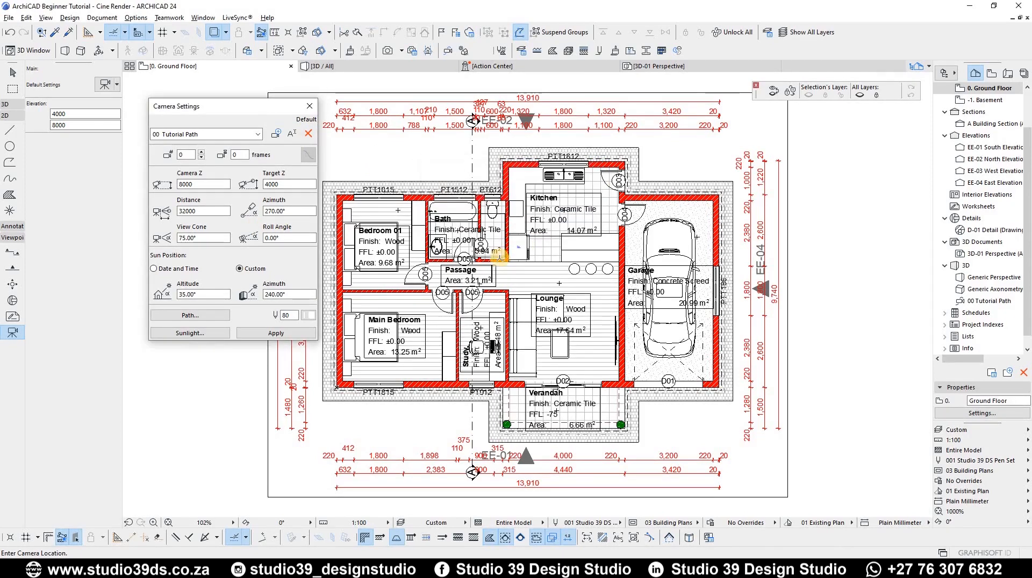
Step: Place the first camera of Tutorial Path outside the plan's southwest corner, aimed at the kitchen about 17,644 mm away
left_click(281, 107)
left_click_drag(281, 106, 257, 91)
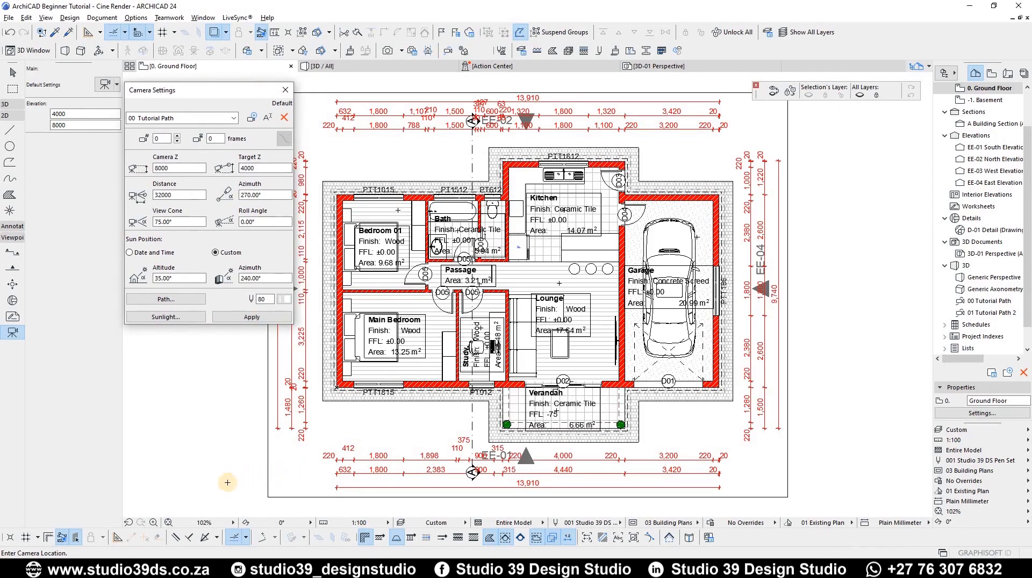
scroll(564, 252, "down", 3)
scroll(403, 324, "up", 2)
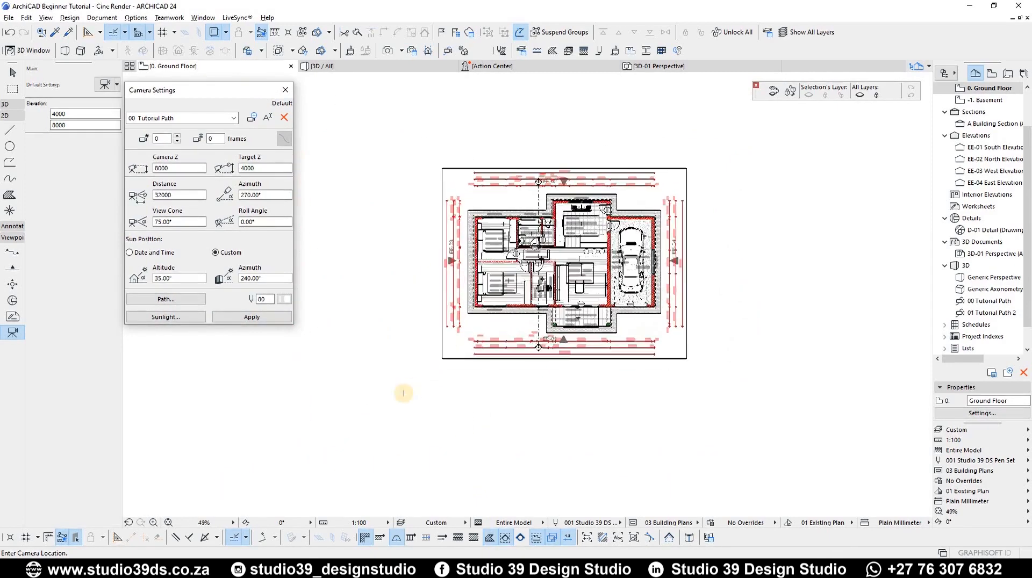
left_click(400, 394)
left_click(609, 232)
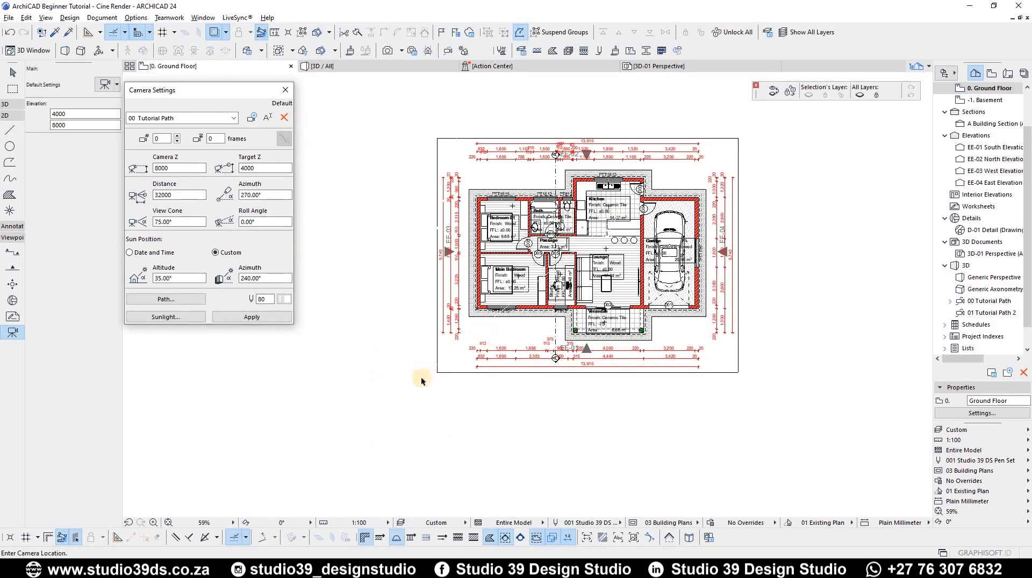
Step: Select the southwest camera and set its pen to the orange pen 42
key("Escape")
left_click(409, 392)
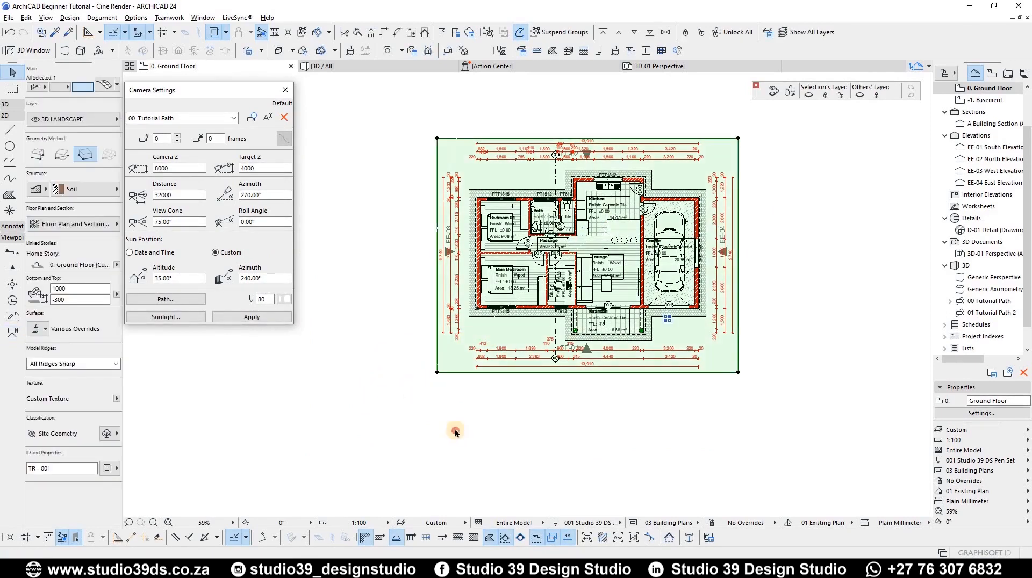
left_click(454, 429)
left_click(401, 394)
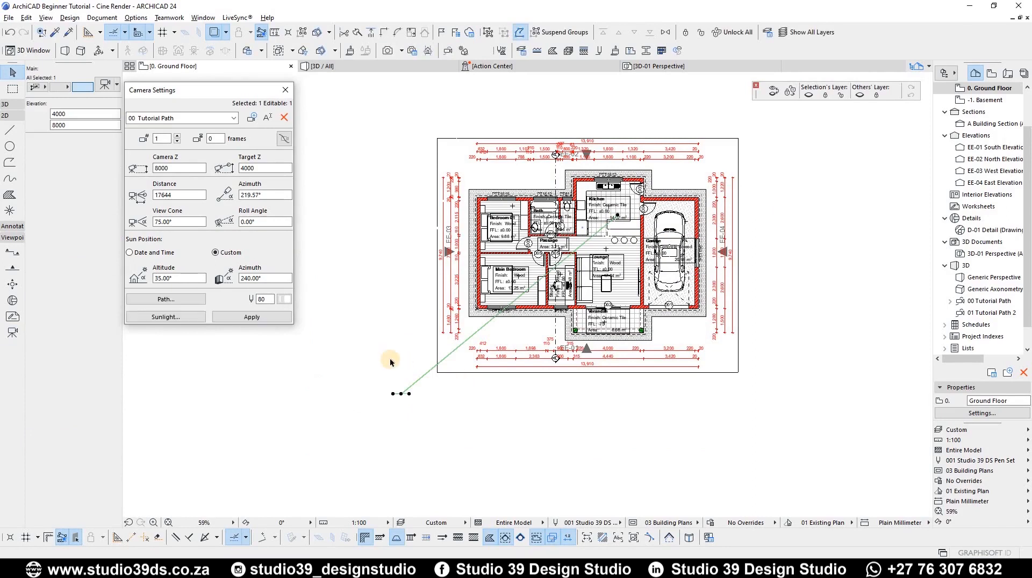
left_click(284, 300)
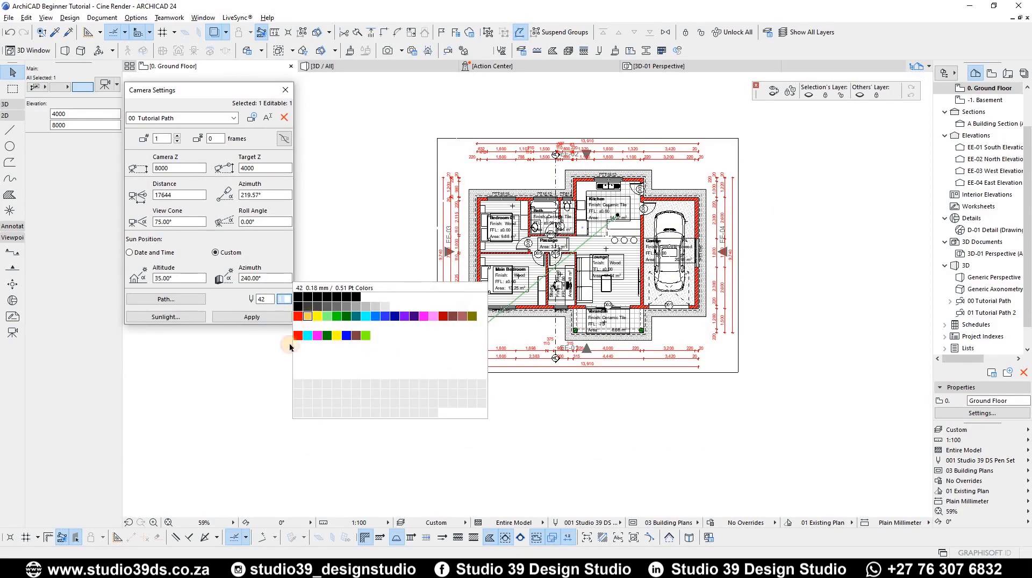
left_click(304, 316)
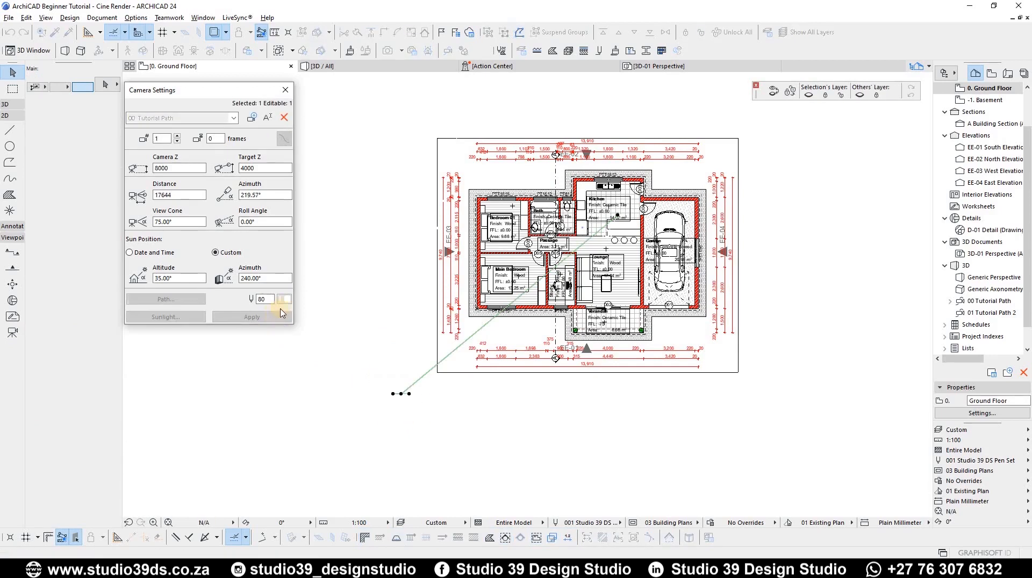
left_click(285, 300)
left_click(304, 316)
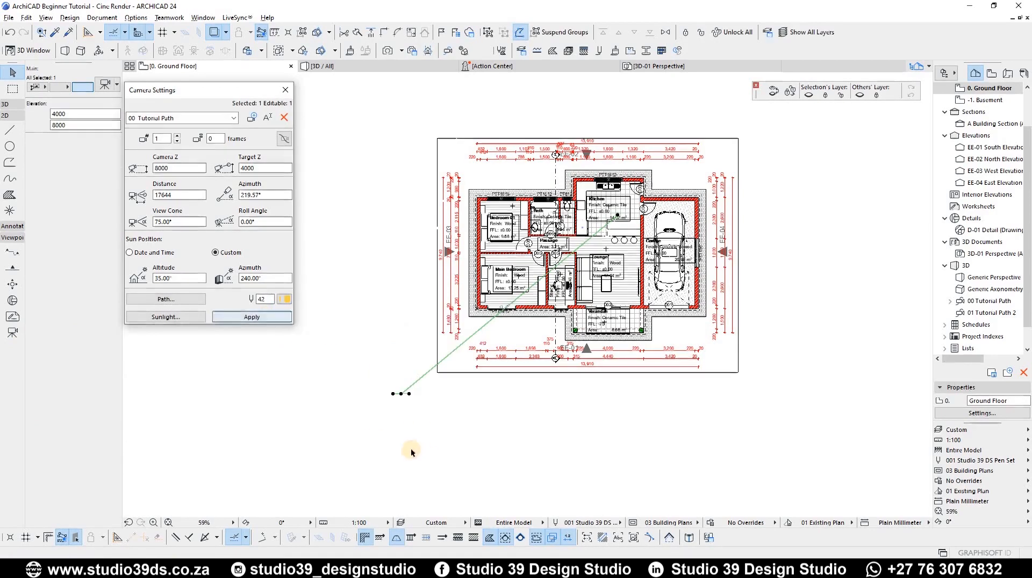
left_click(478, 442)
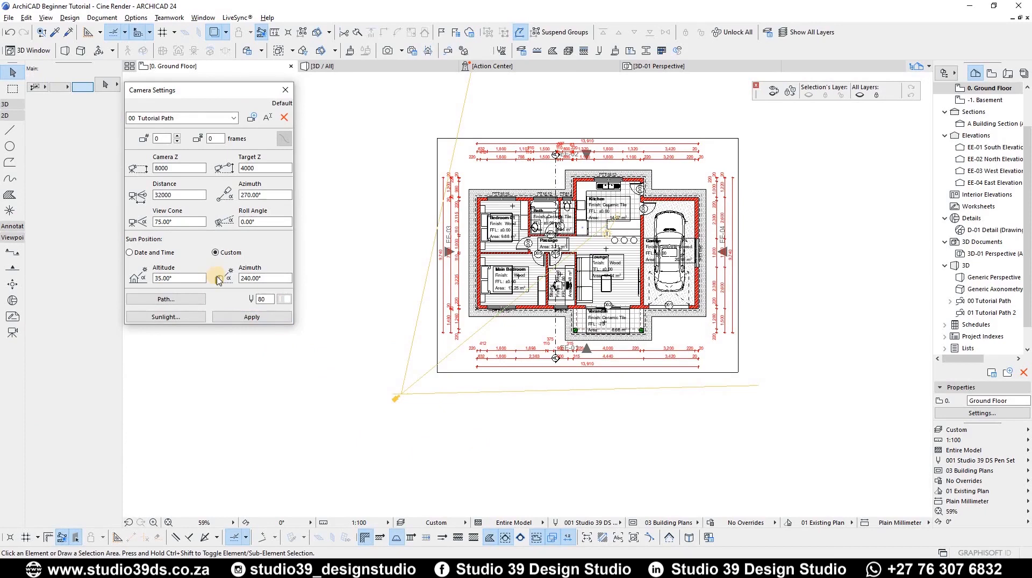
Step: Place a second camera south of the verandah aimed at the lounge, and a third southeast of the house aimed at its centre
left_click(12, 333)
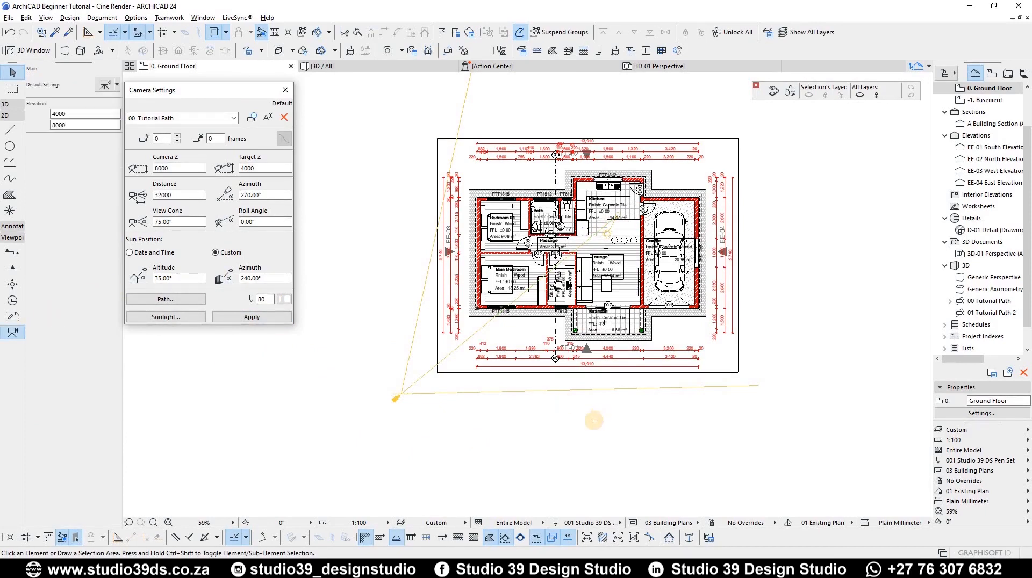
left_click(603, 440)
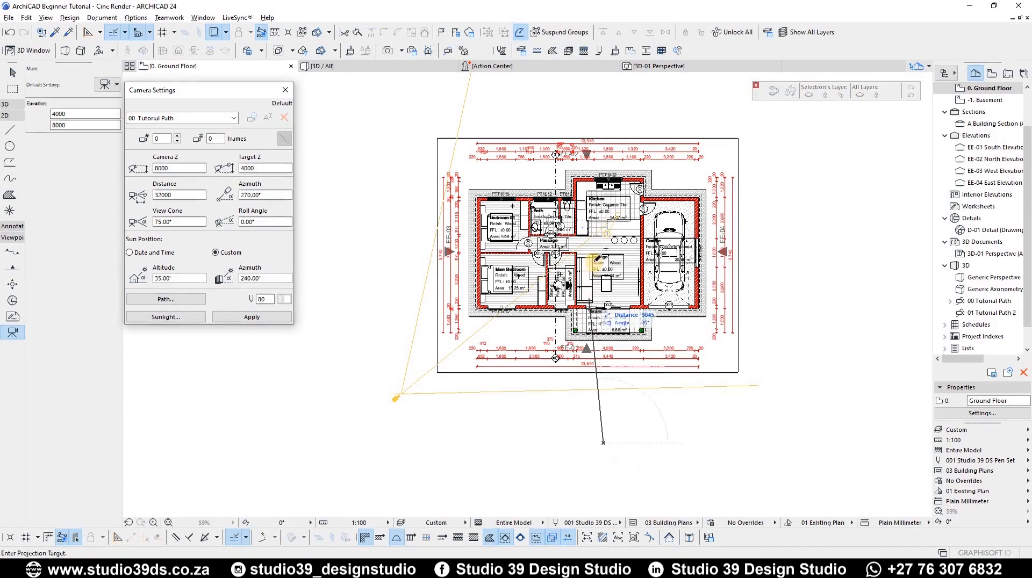
left_click(599, 275)
left_click(833, 379)
left_click(586, 234)
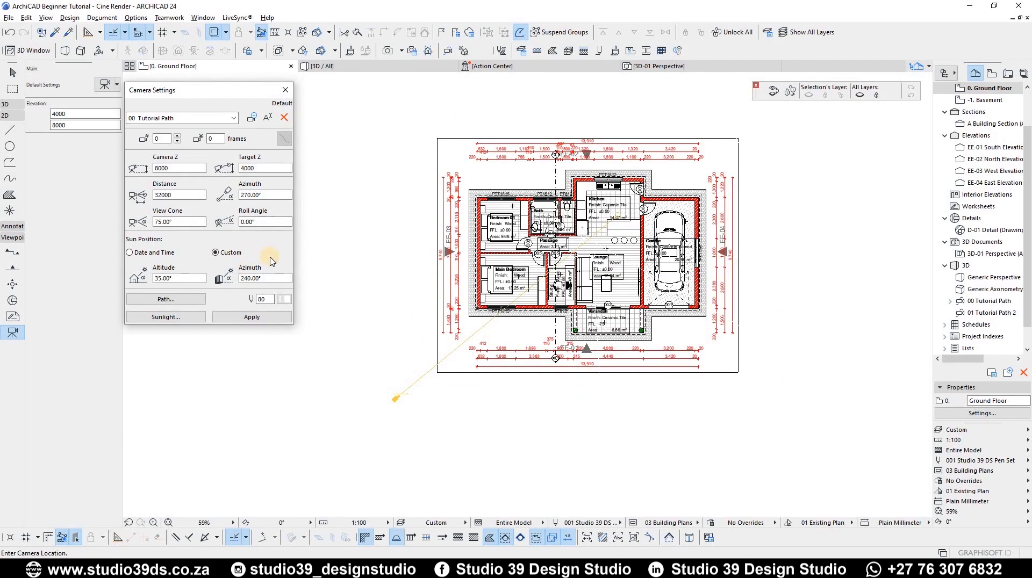
Step: Set the display pen of Tutorial Path to the orange pen 42 in the path options
left_click(164, 299)
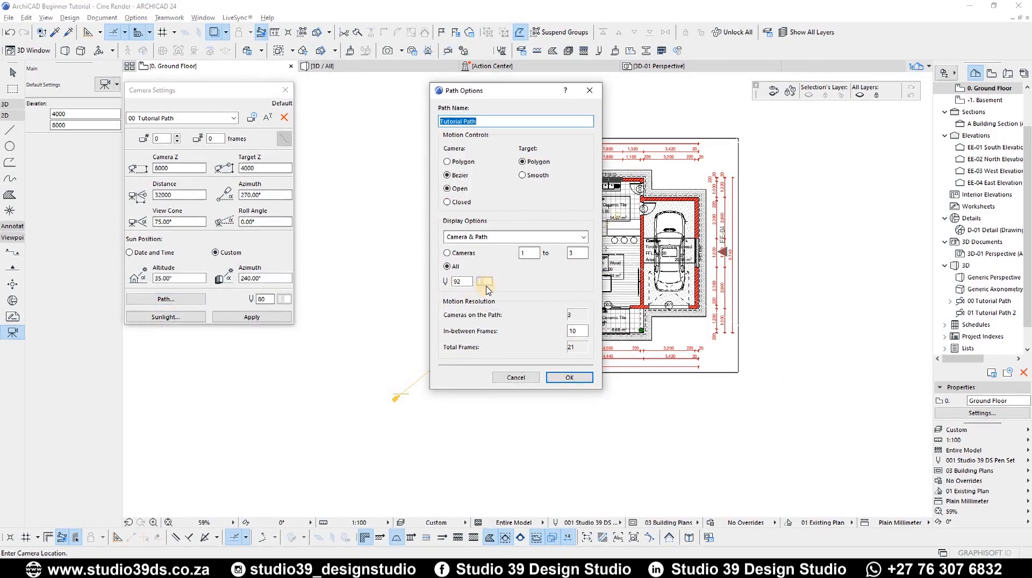
left_click(485, 282)
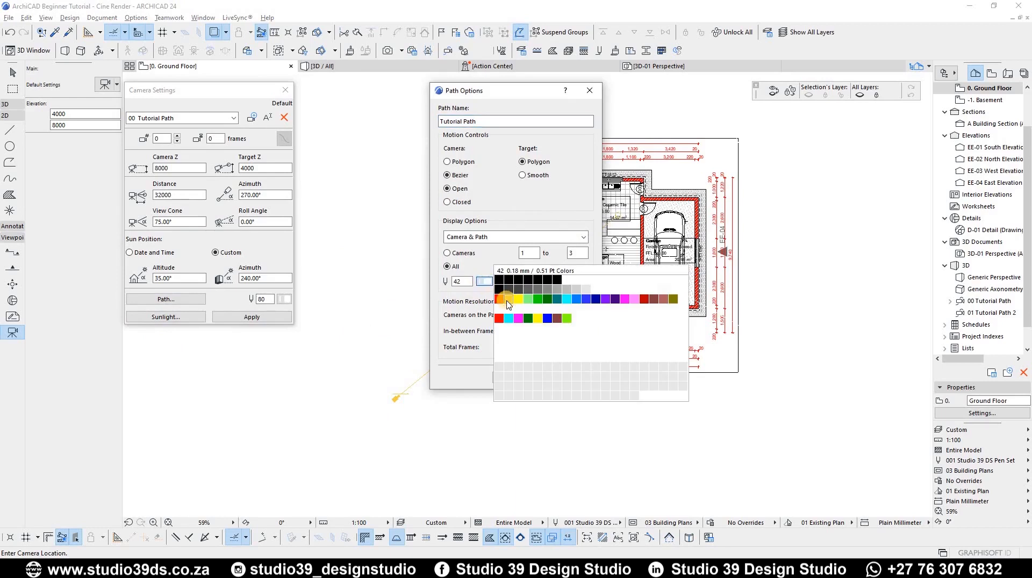
left_click(509, 305)
key("Return")
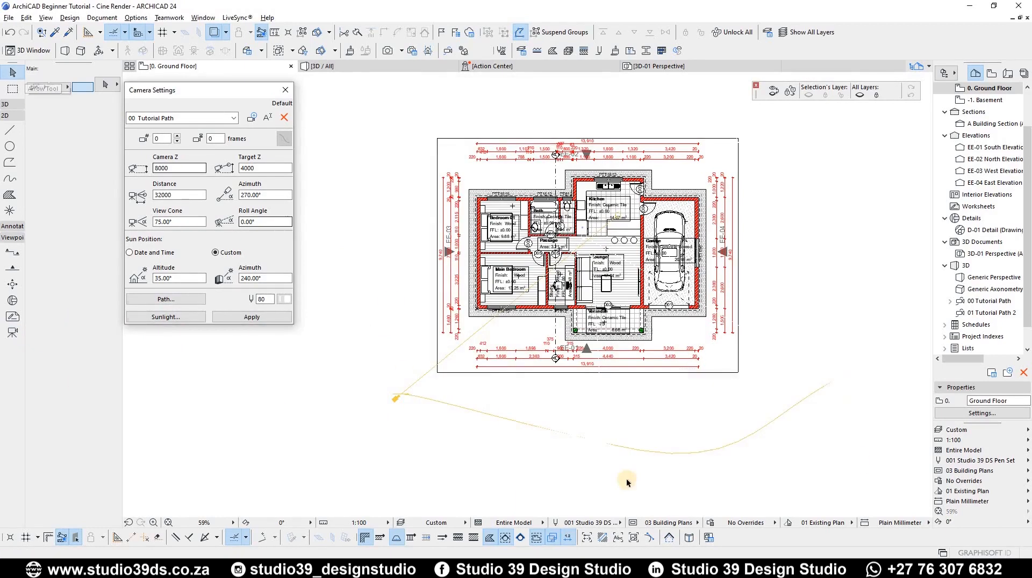
Step: Reposition the cameras around the south side of the house and adjust their tangent handles to form a smooth, symmetrical U-shaped path
left_click_drag(401, 396, 338, 337)
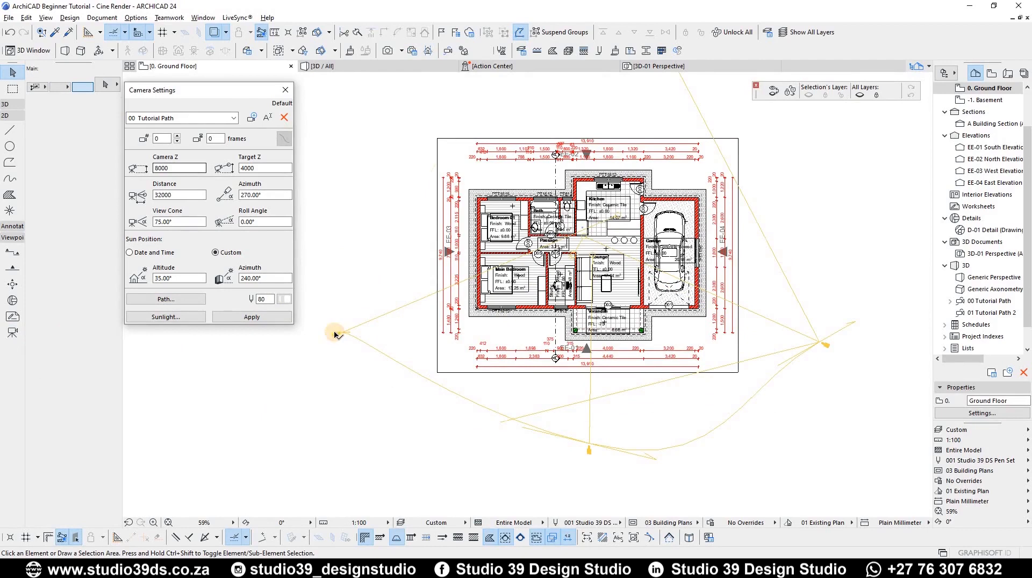
left_click(336, 334)
left_click(342, 332)
left_click(720, 470)
left_click(589, 443)
left_click(515, 444)
left_click(514, 444)
left_click(819, 342)
left_click(777, 365)
left_click(806, 379)
left_click(678, 434)
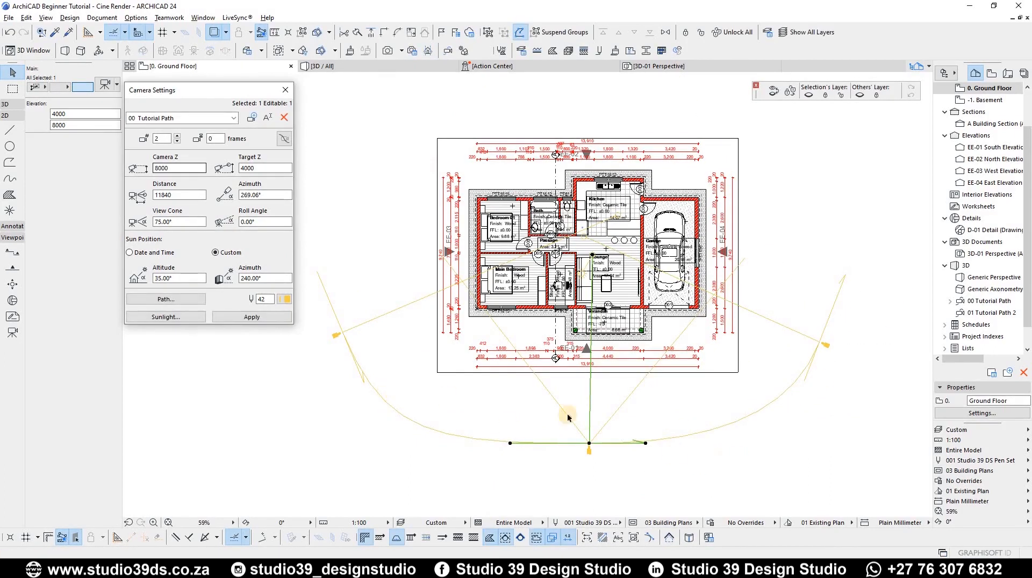
left_click(350, 391)
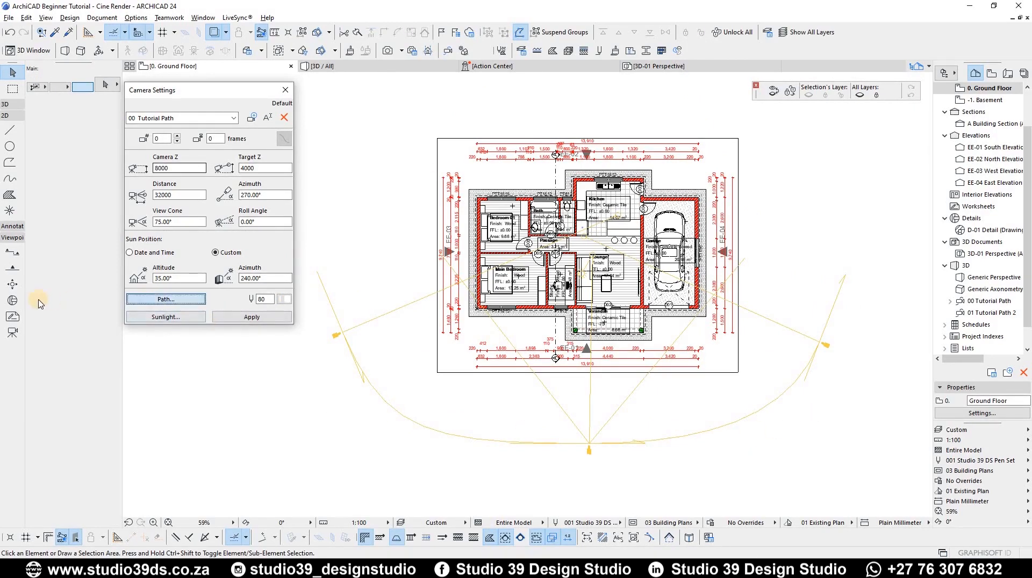
Step: Change the camera motion of Tutorial Path to Polygon
left_click(162, 300)
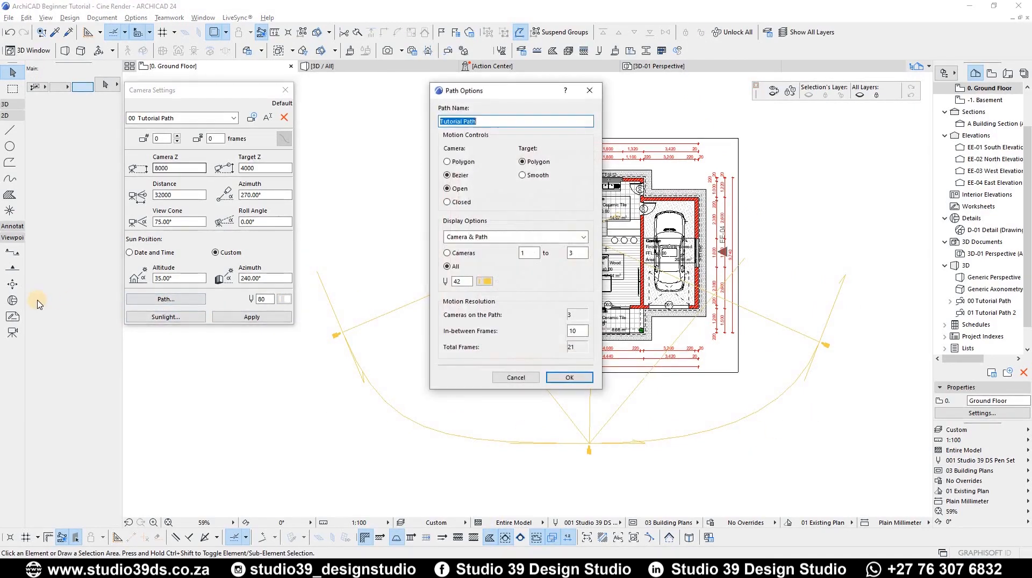
left_click(448, 162)
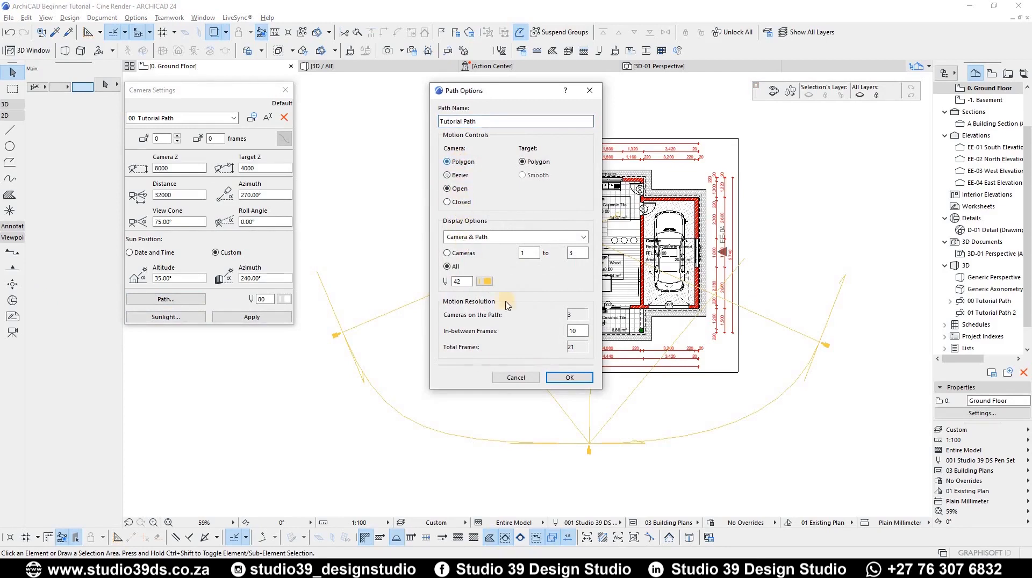
left_click(568, 378)
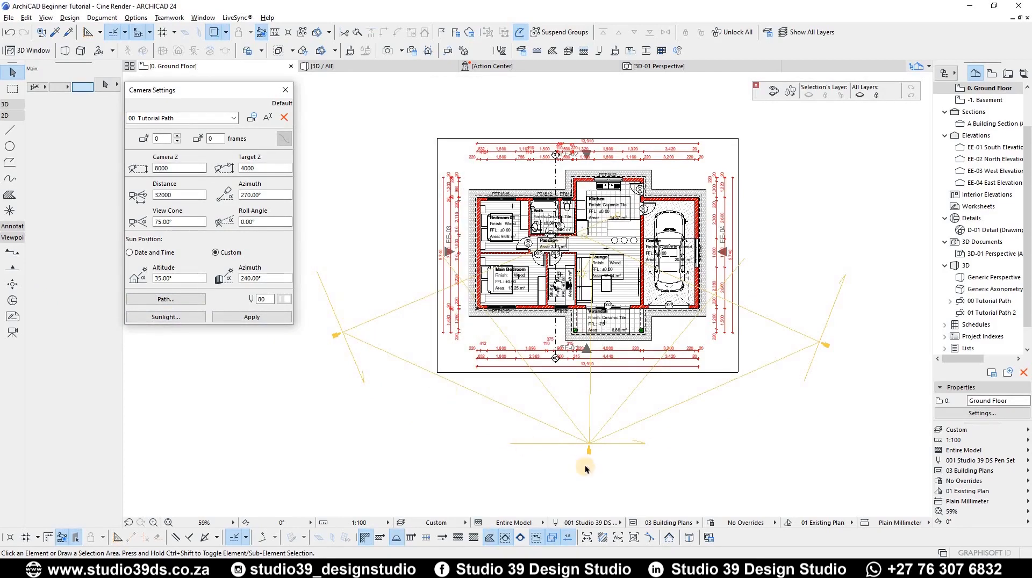
Step: Set the camera motion of Tutorial Path to Bezier in the path options
left_click(195, 298)
left_click(459, 175)
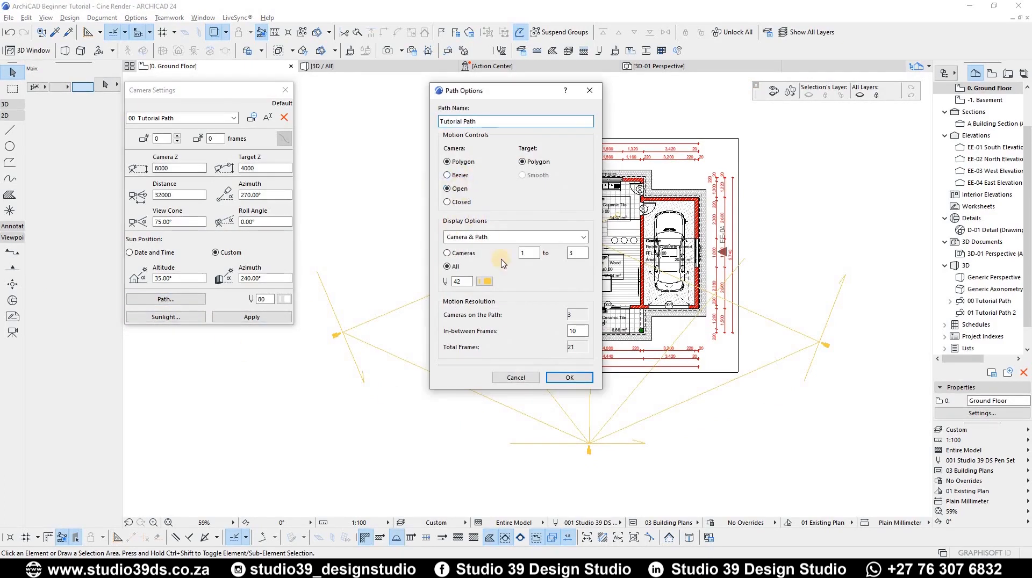
left_click(569, 378)
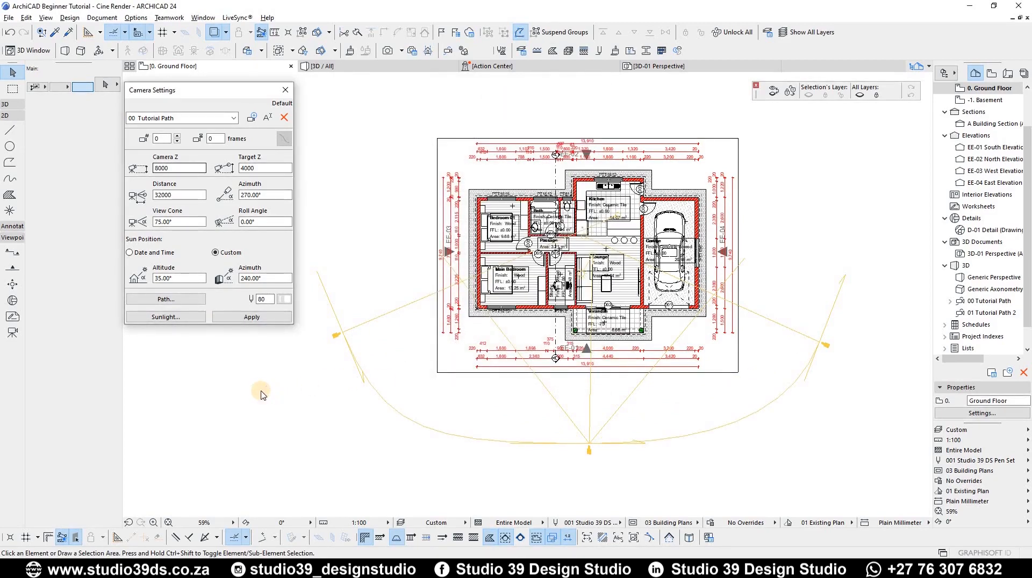
Step: Set the display options of Tutorial Path to Everything
left_click(166, 299)
left_click(479, 238)
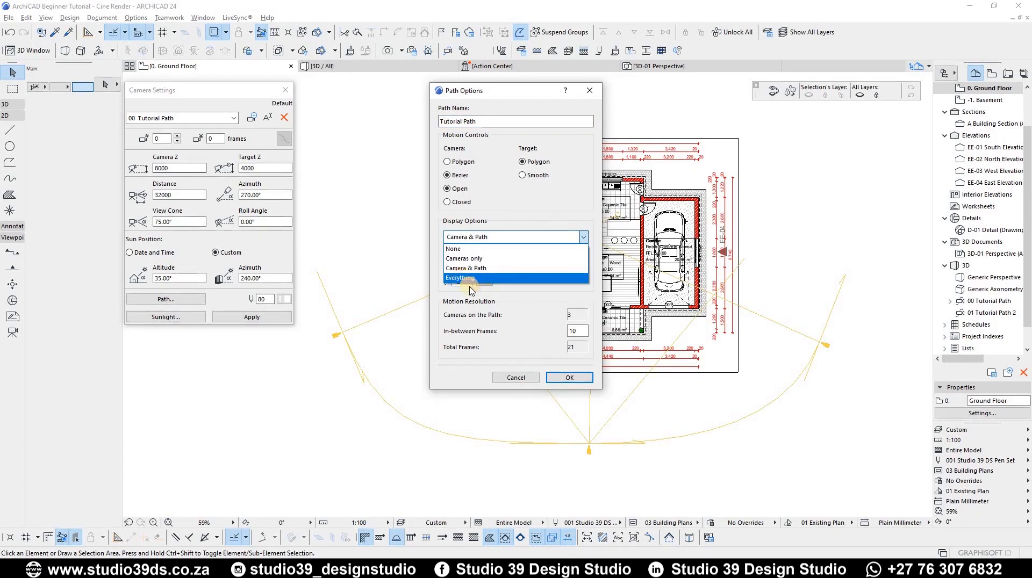
left_click(461, 278)
left_click(571, 378)
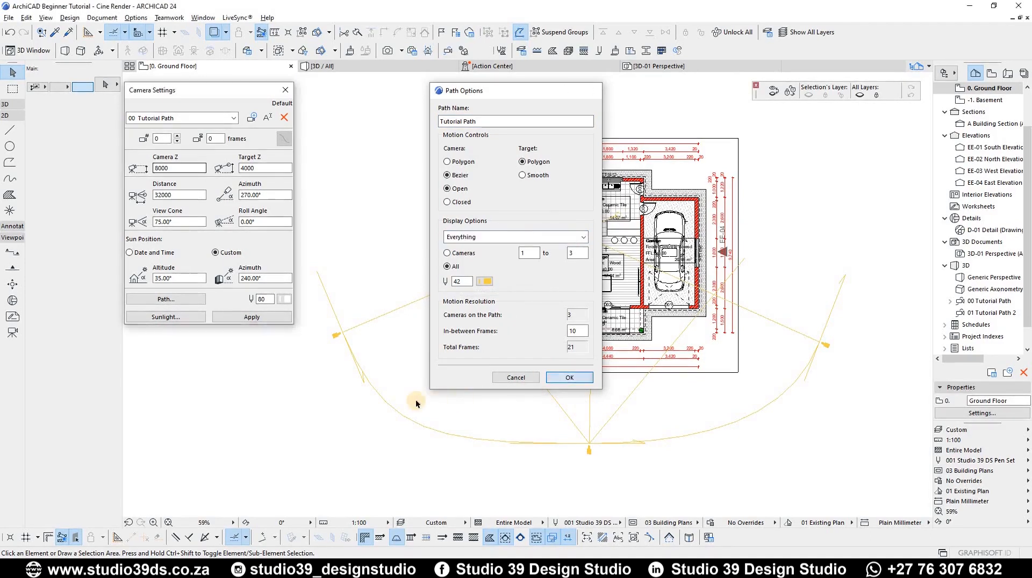
left_click(374, 403)
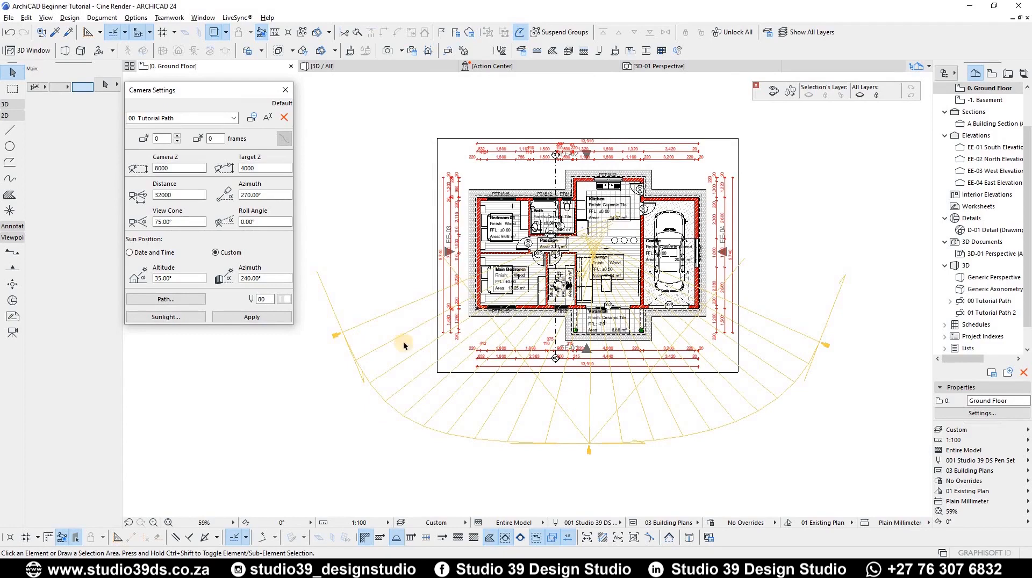
scroll(593, 430, "up", 5)
scroll(727, 388, "down", 5)
left_click(664, 430)
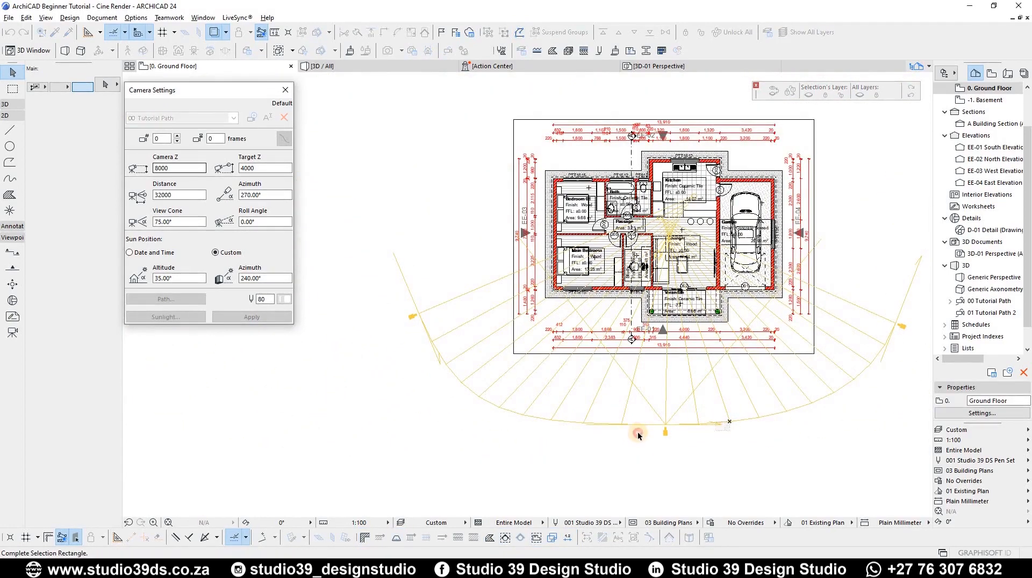
left_click(731, 449)
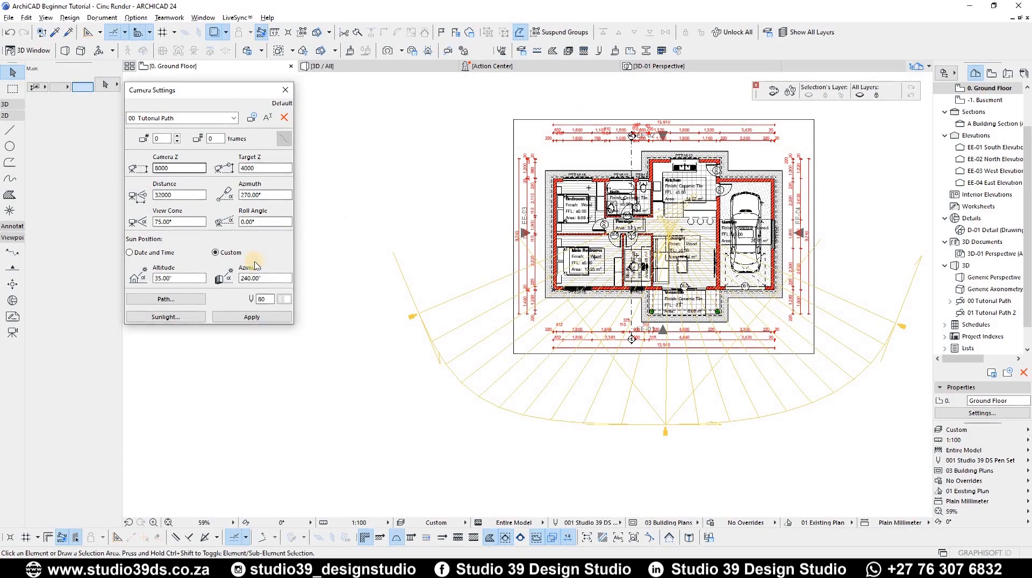
Step: Try a higher number of in-between frames for Tutorial Path
left_click(166, 299)
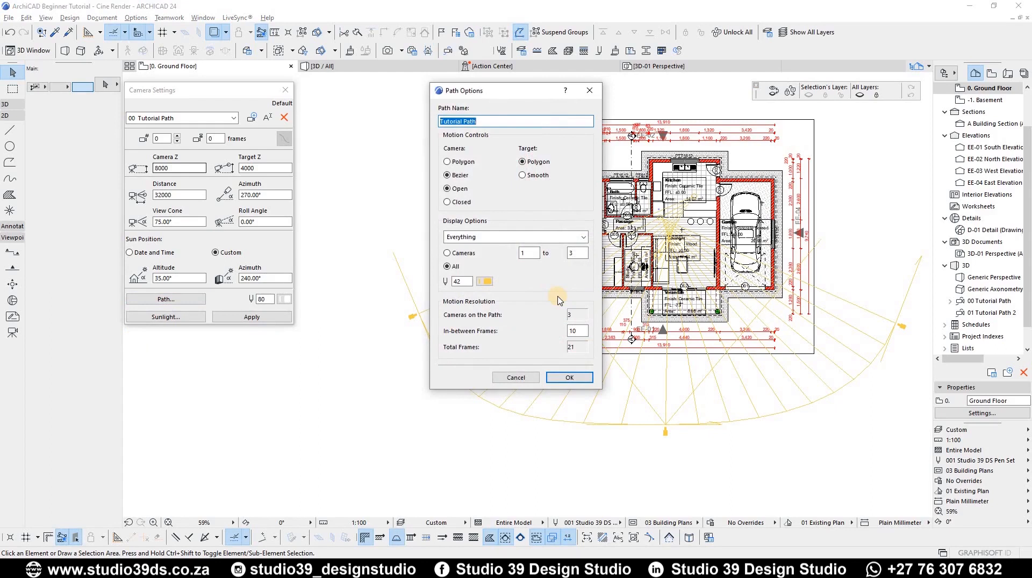
left_click(576, 332)
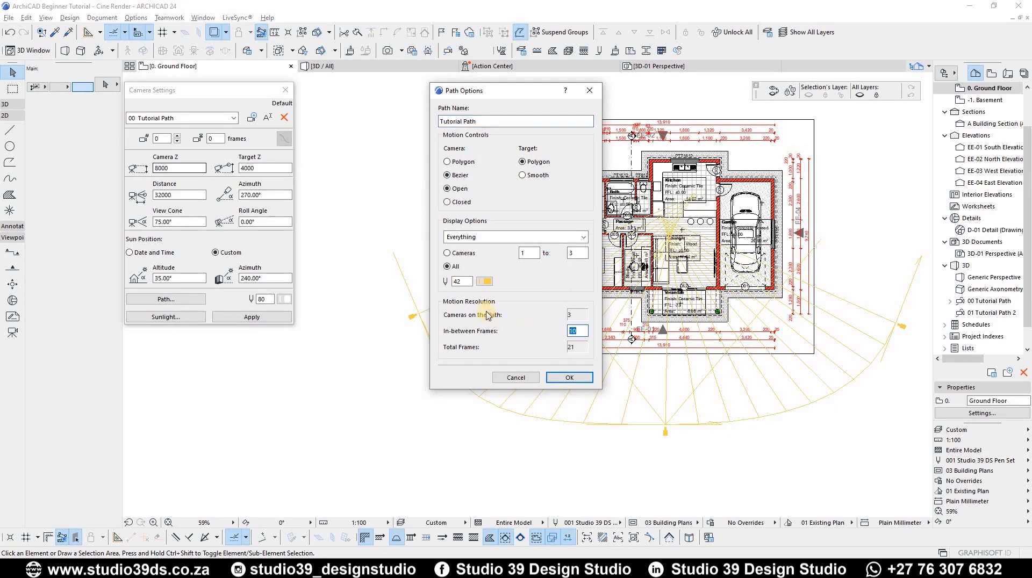
left_click(570, 379)
left_click(571, 379)
scroll(498, 392, "up", 4)
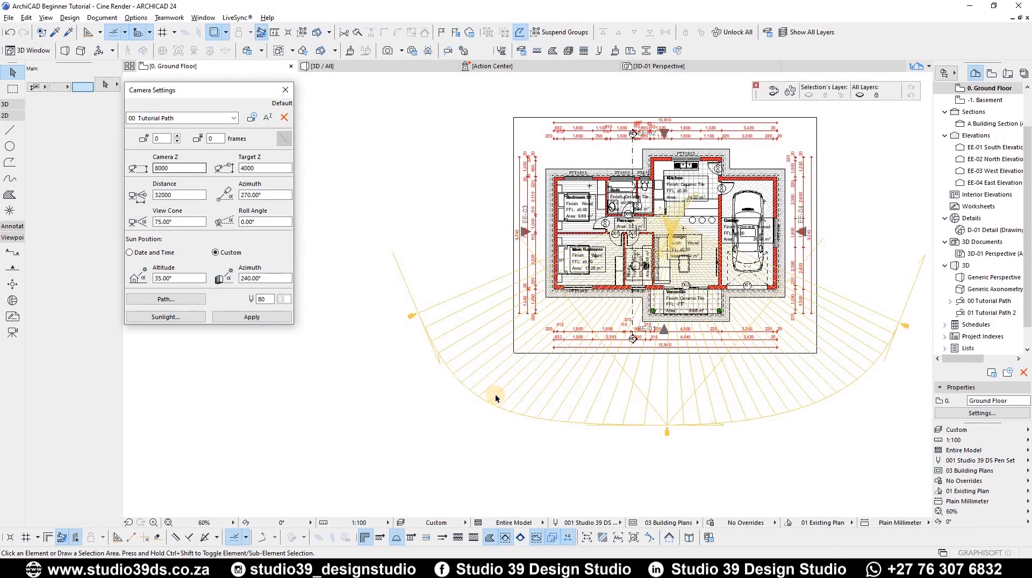
Step: Set the in-between frames of Tutorial Path back to 10
left_click(171, 301)
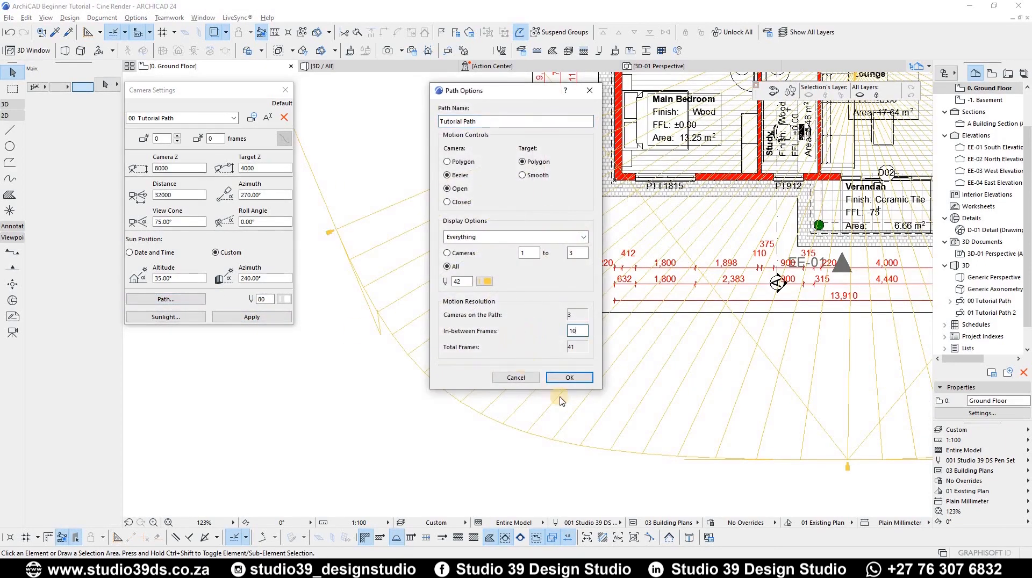
left_click(551, 380)
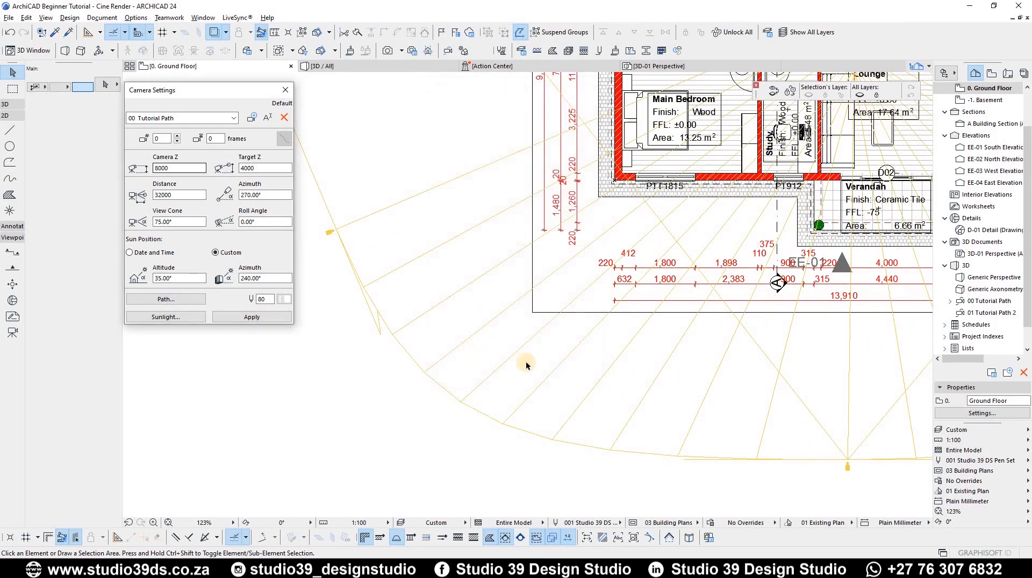
scroll(526, 361, "down", 4)
scroll(333, 346, "up", 1)
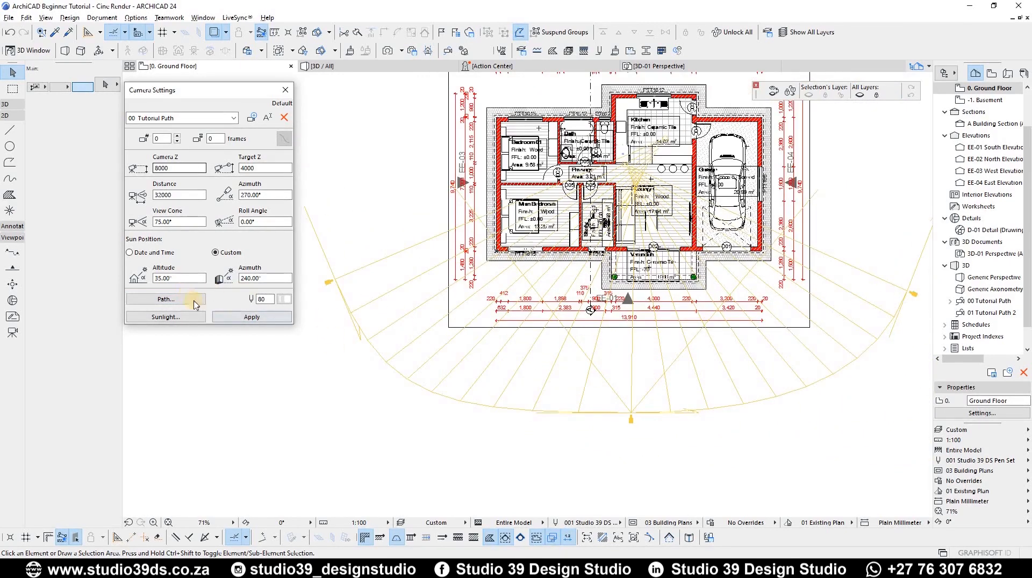
Step: Look at the 3D views from Camera 1, Camera 2 and Camera 3 of Tutorial Path
left_click(988, 300)
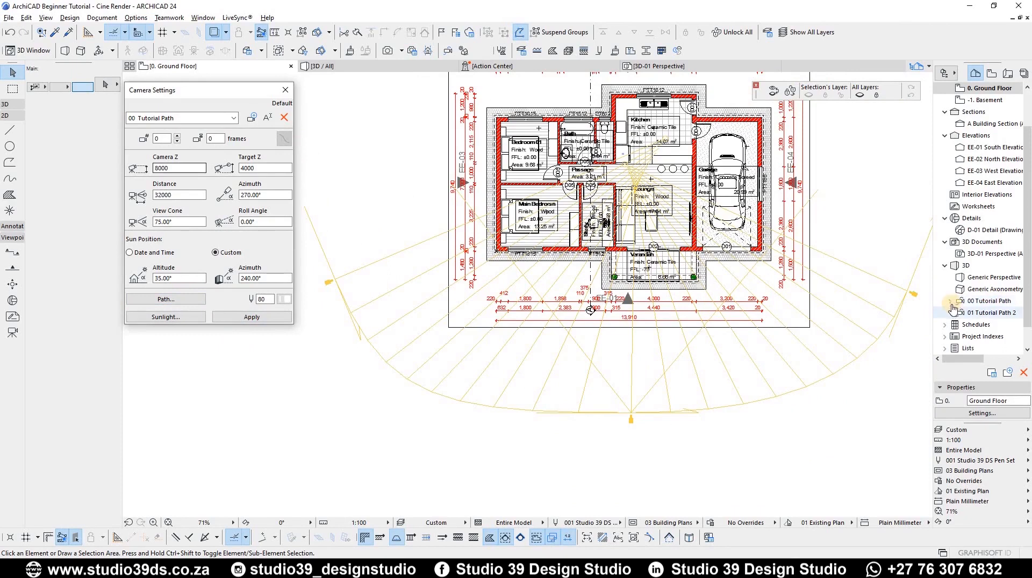
left_click(950, 301)
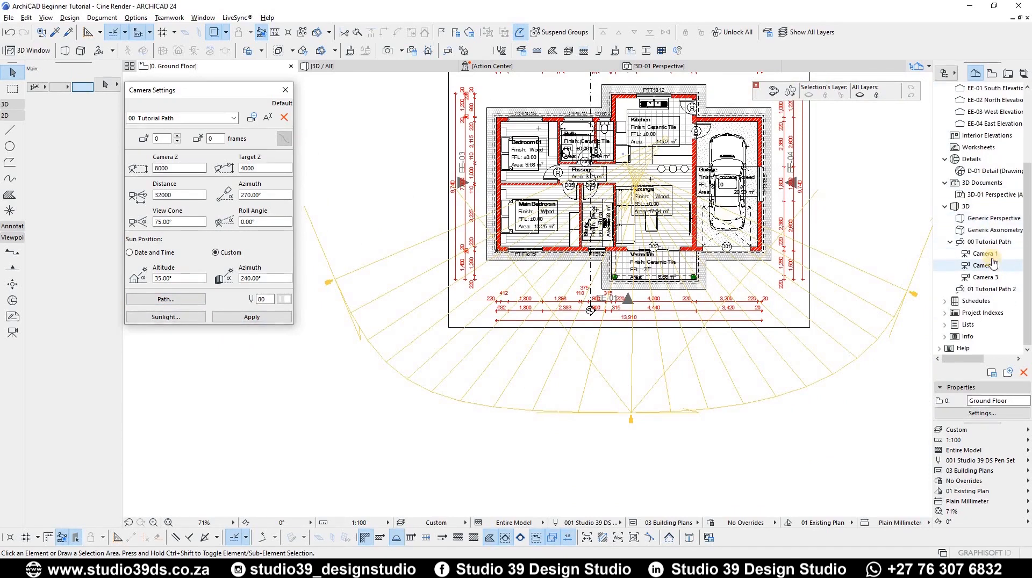
double_click(983, 255)
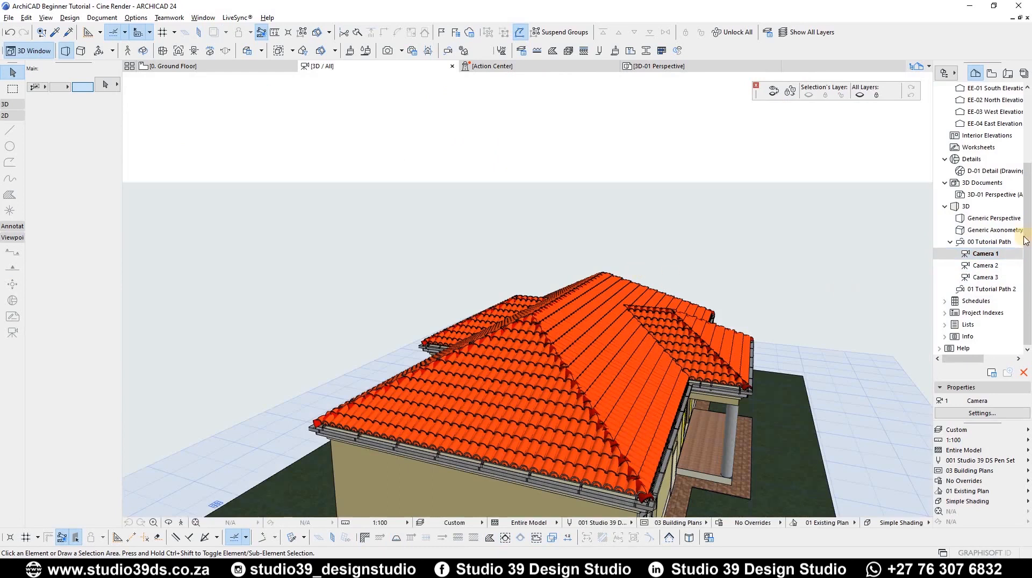
double_click(984, 266)
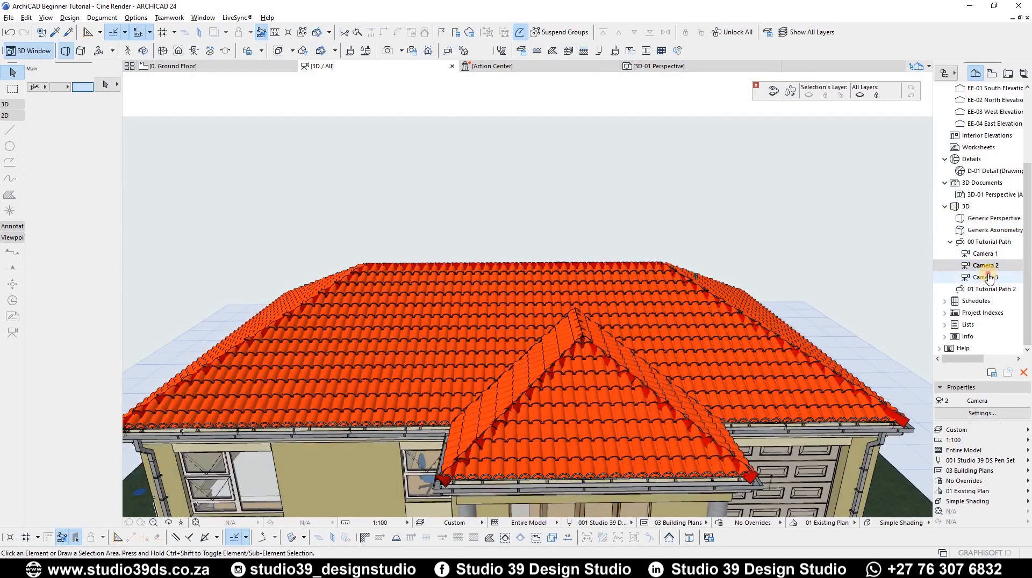
double_click(985, 277)
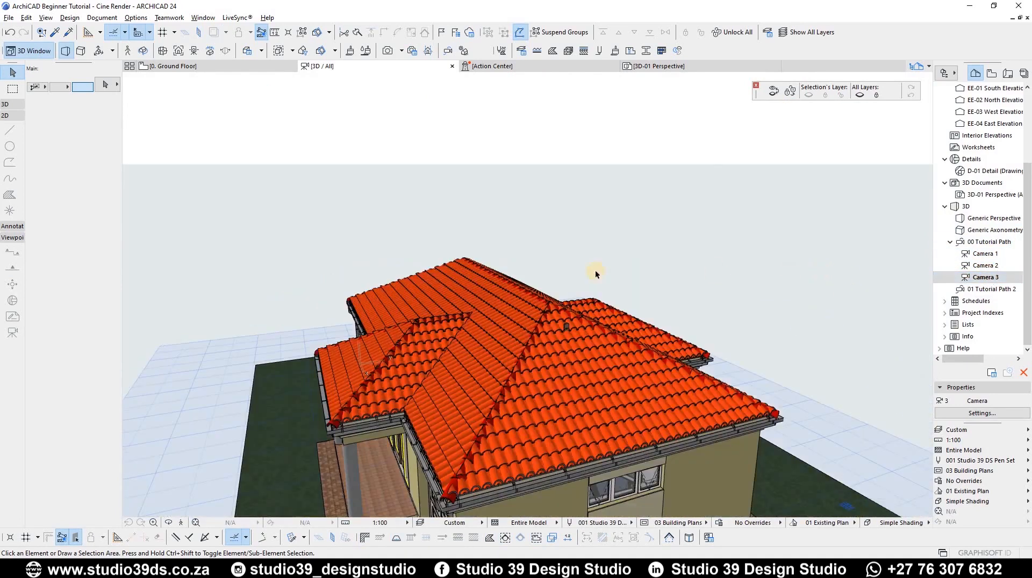
Step: On the ground floor plan, set both Camera Z and Target Z of all three path cameras to 1800 and apply the change
key("F2")
left_click(404, 315)
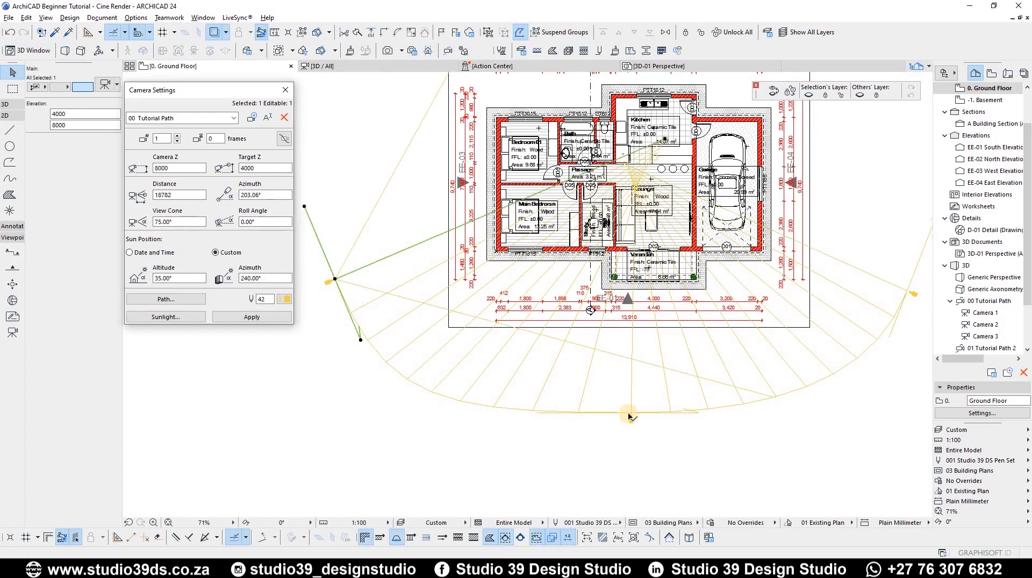
left_click(631, 416, "shift")
left_click(907, 291, "shift")
left_click_drag(181, 169, 123, 171)
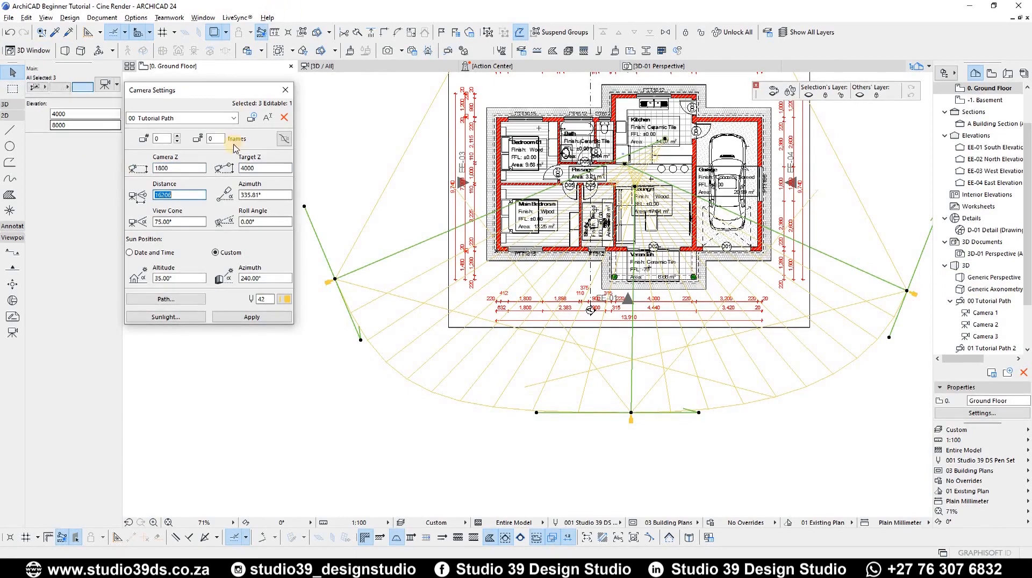
key("shift+Tab")
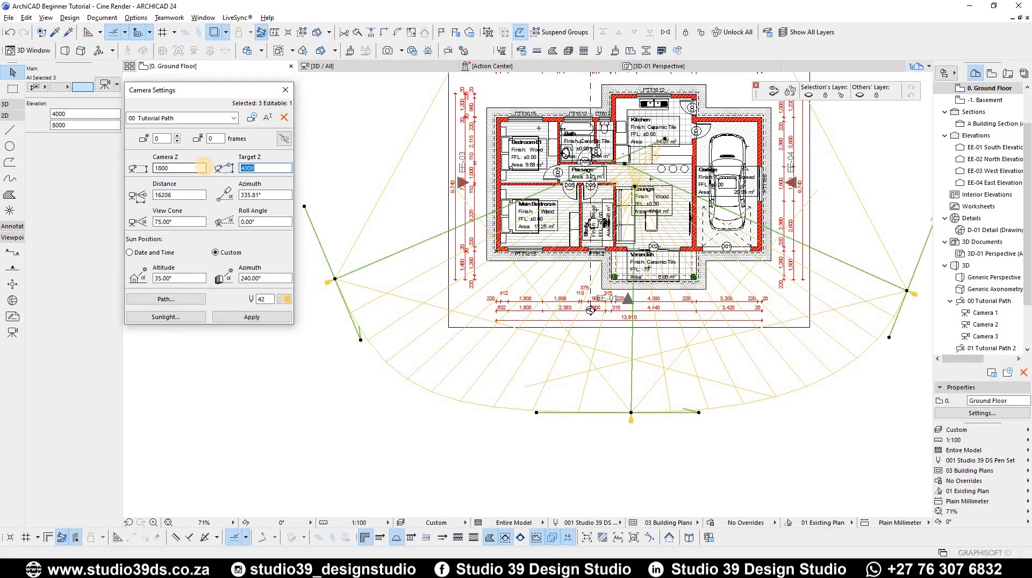
left_click(251, 317)
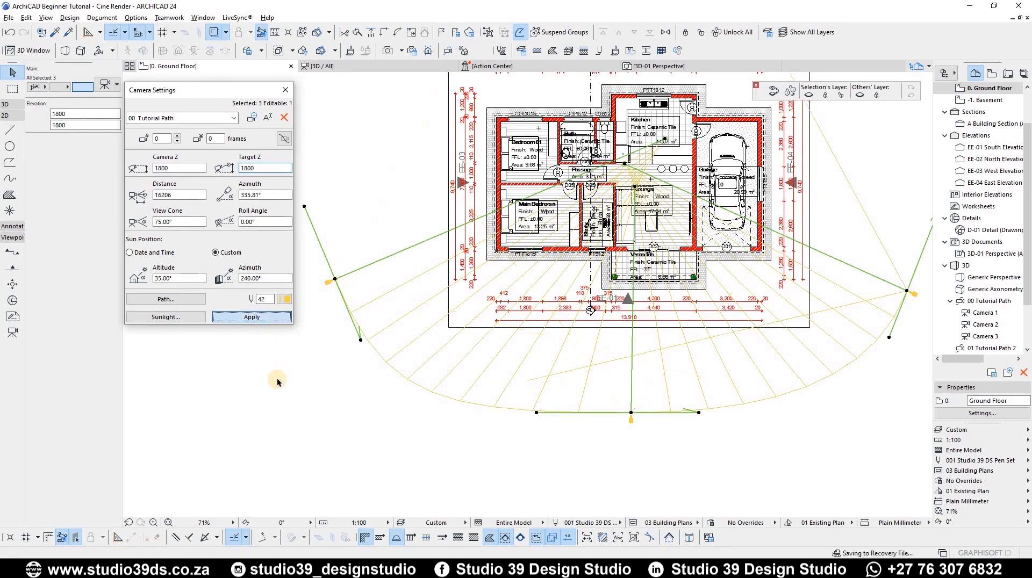
left_click(925, 226)
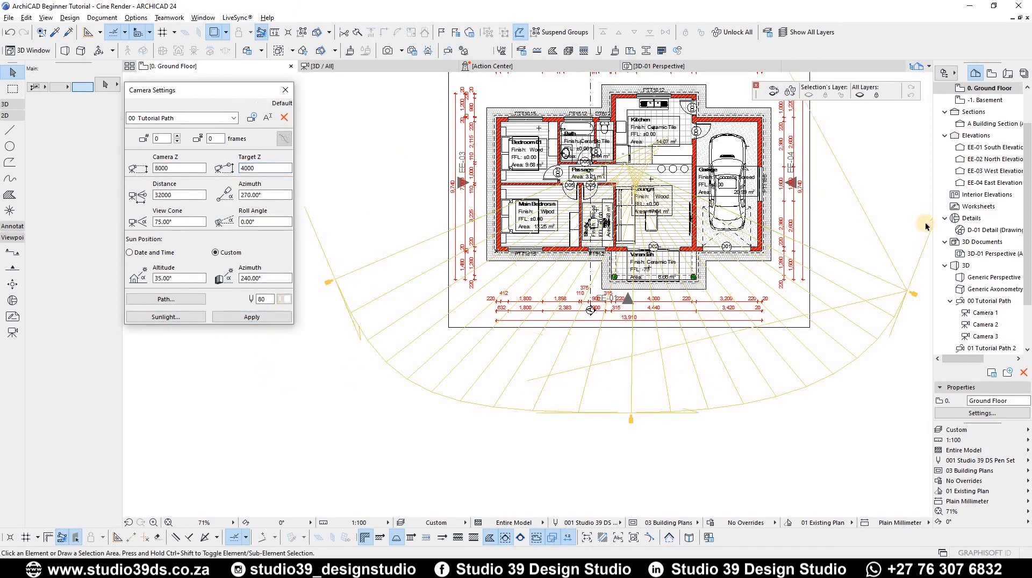
Step: Check the 3D views from the three path cameras again at the 1800 camera height
double_click(986, 312)
double_click(987, 325)
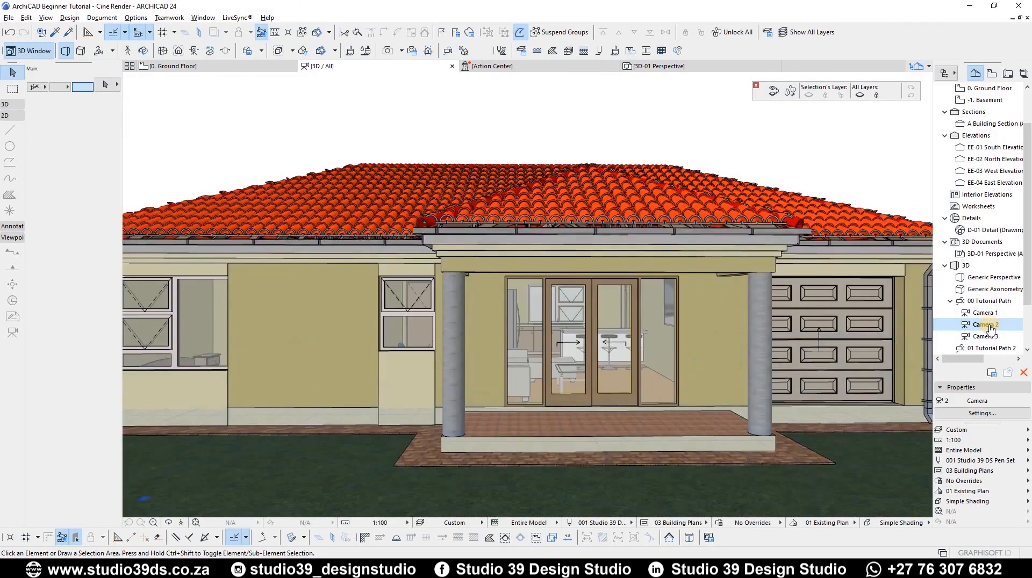
double_click(993, 337)
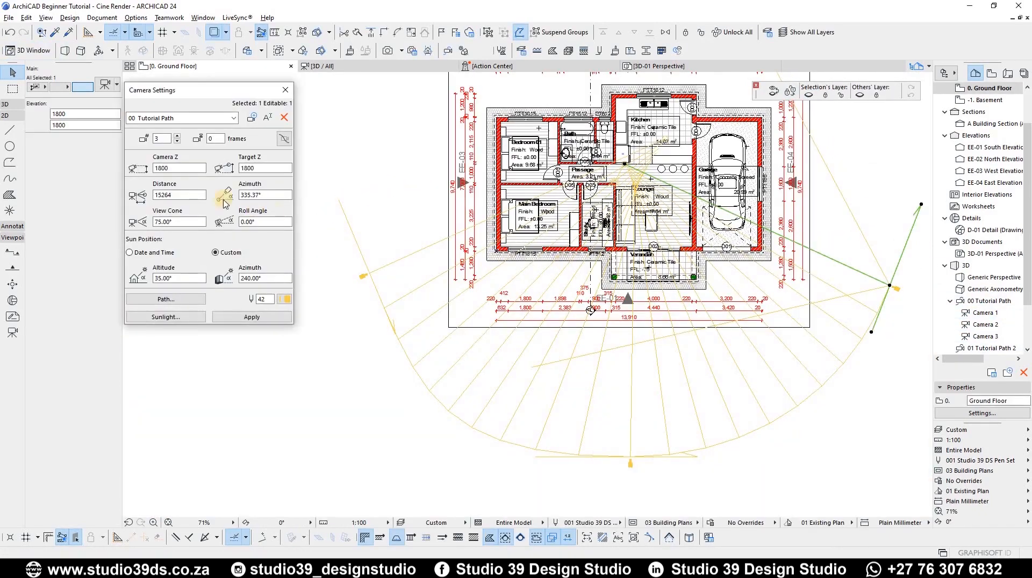
Step: Try a view cone of 95° on Camera 3 and set it back to 75°
left_click(179, 195)
left_click(240, 318)
left_click(251, 195)
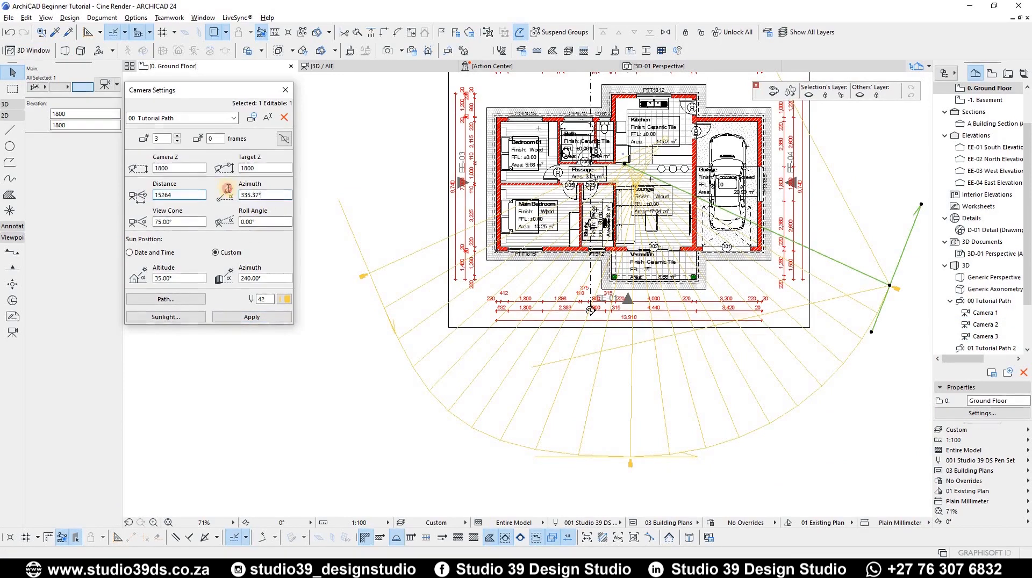
left_click(180, 222)
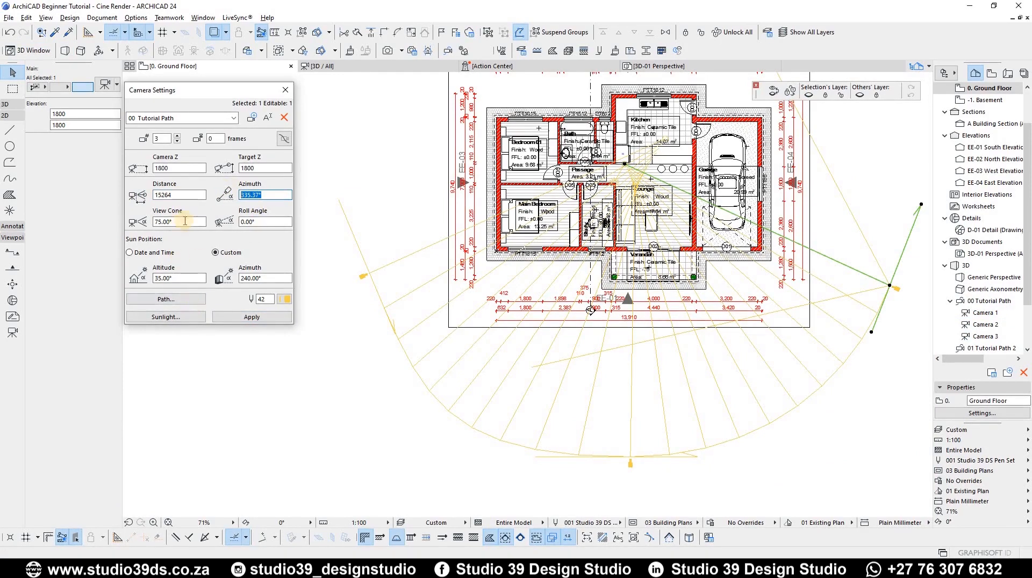
type("95")
left_click(146, 243)
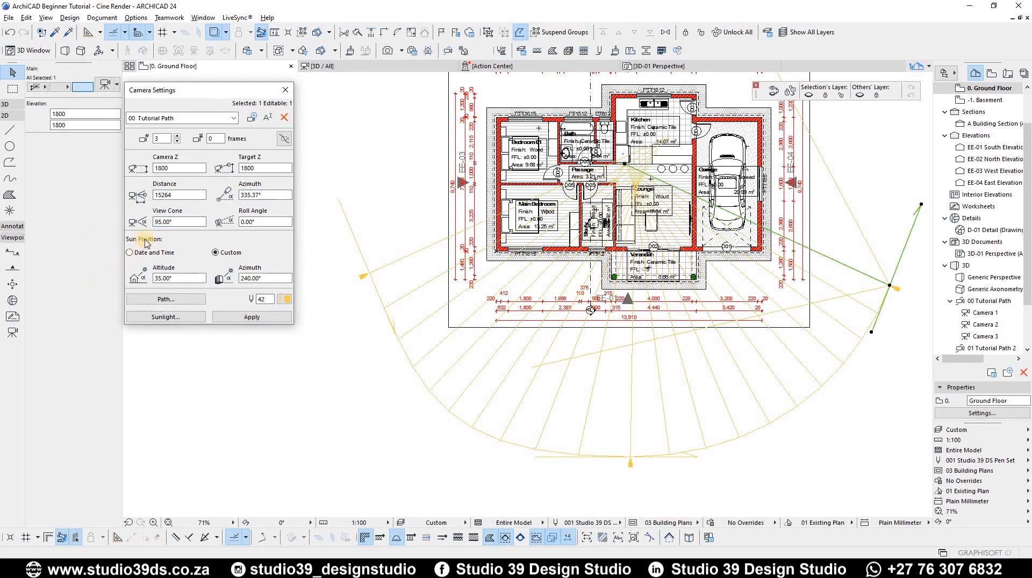
type("75")
Step: Switch the sun position of Camera 3 to Date and Time and back to Custom
left_click(267, 221)
key("ctrl+a")
key("Return")
left_click(156, 253)
left_click(221, 252)
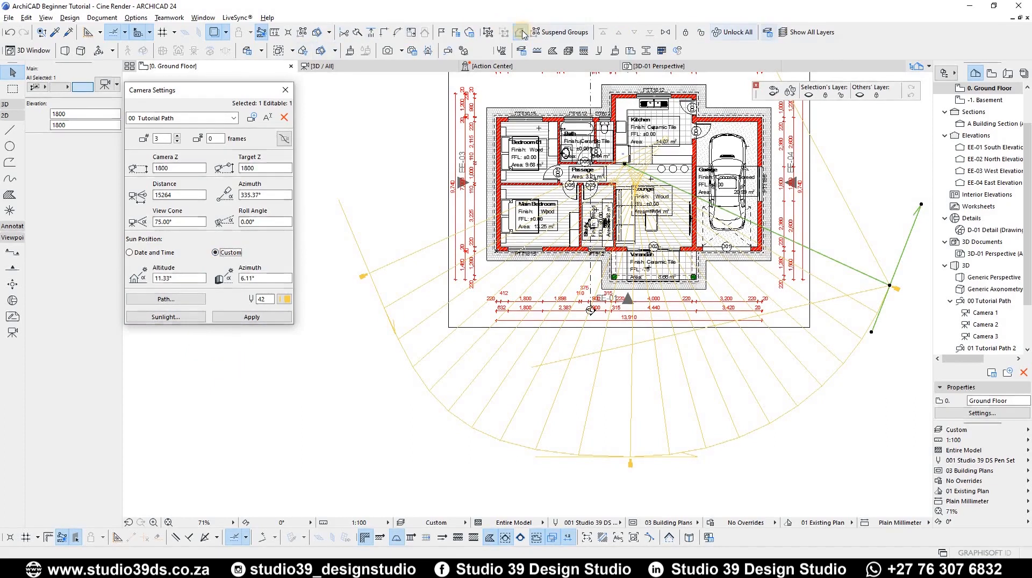
Step: Move the sun around the house in the perspective settings to an azimuth of about 253°
left_click(98, 53)
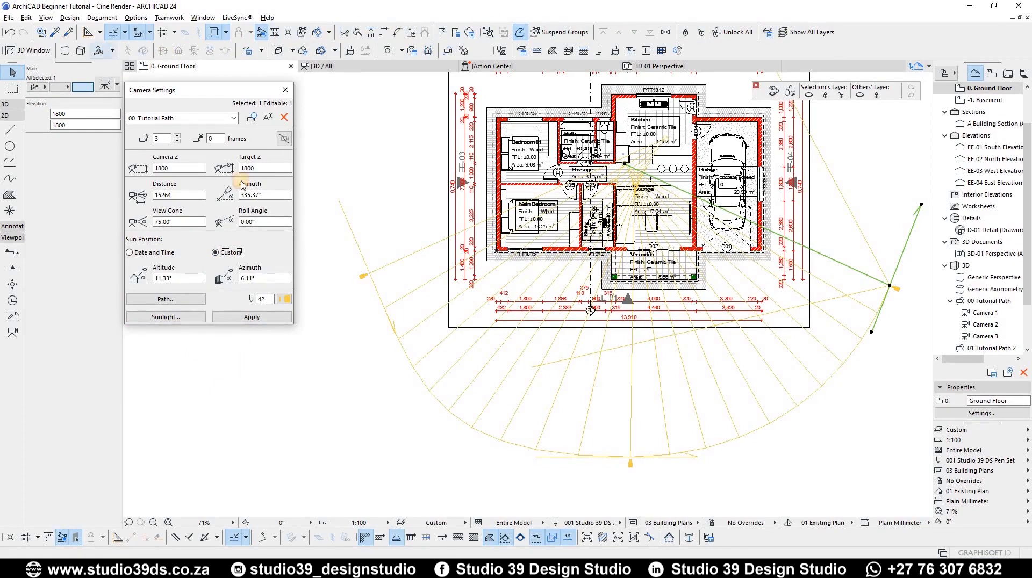
left_click_drag(377, 317, 405, 281)
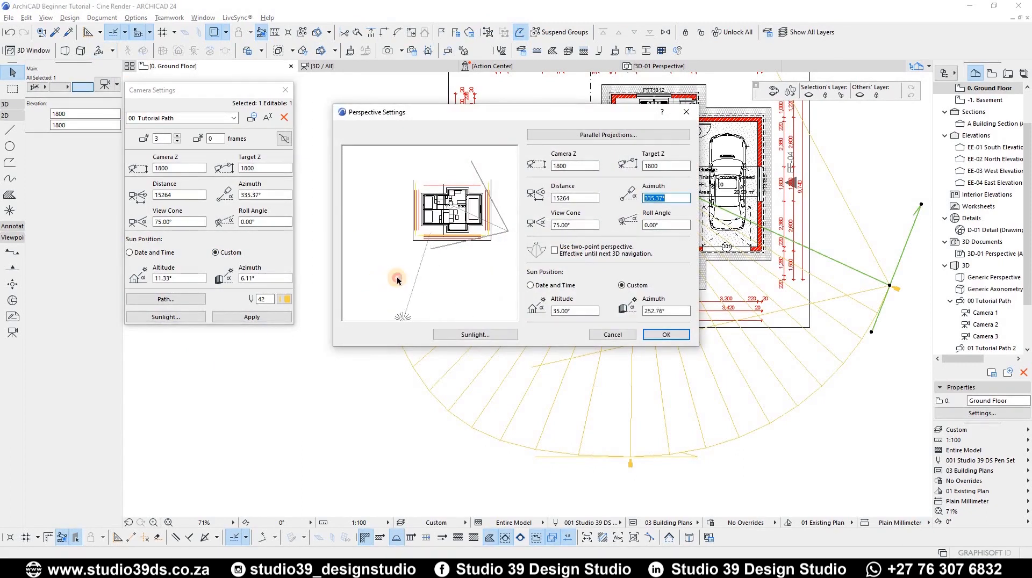
left_click(647, 337)
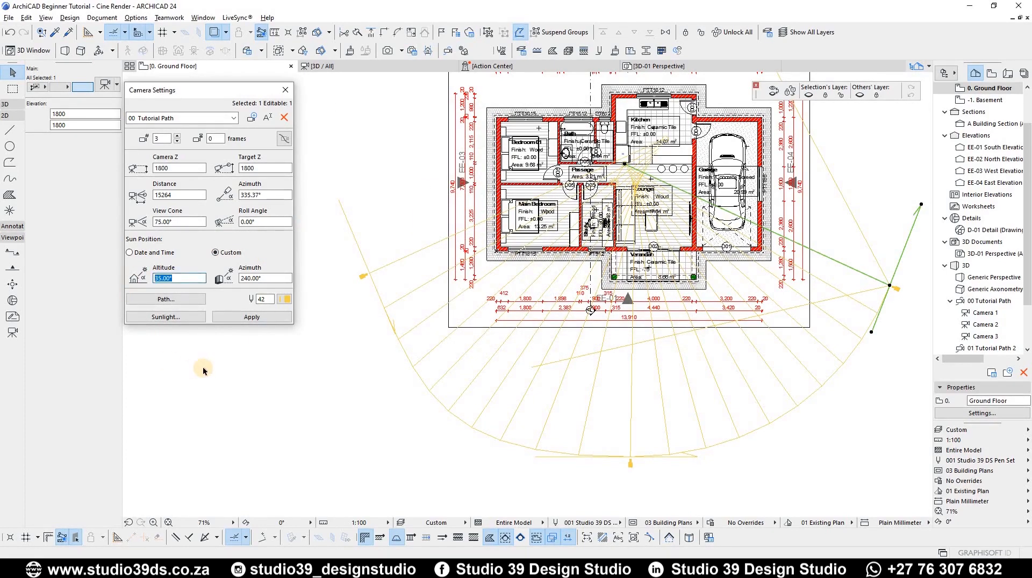
Step: Set the custom sun altitude of Camera 3 to 45° and close the camera settings
double_click(175, 278)
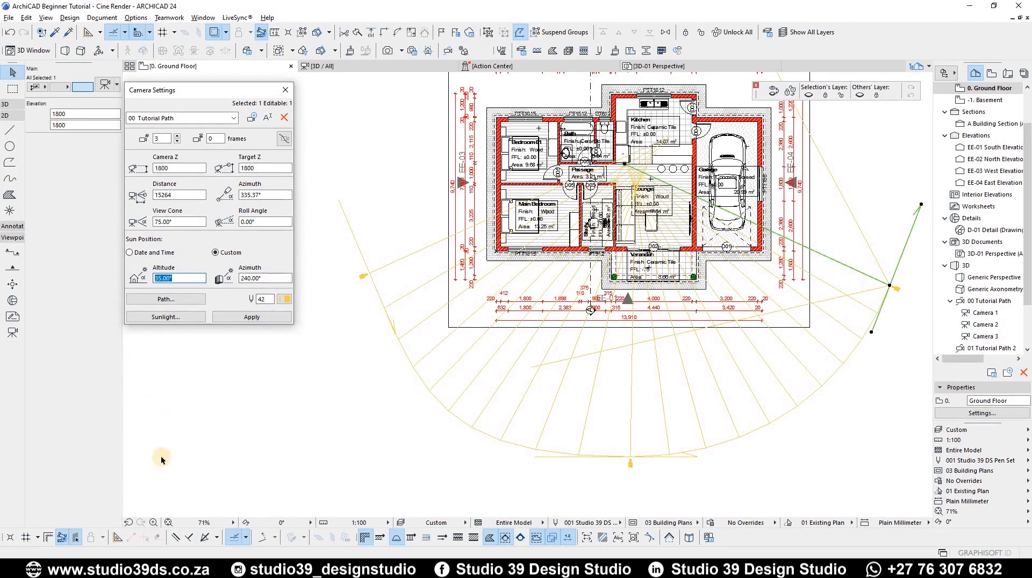
type("45")
left_click(252, 278)
key("Return")
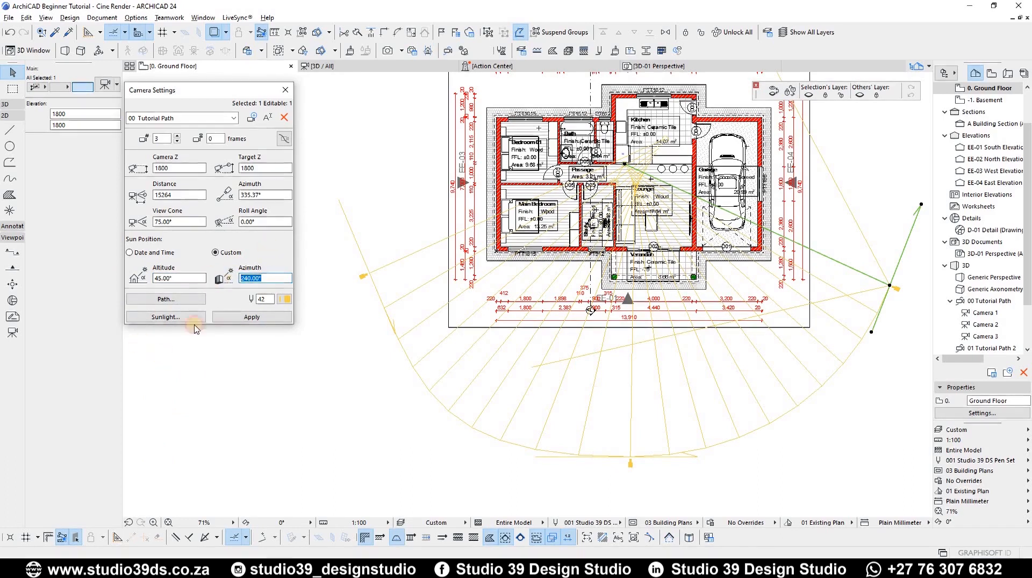
left_click(285, 89)
left_click(202, 132)
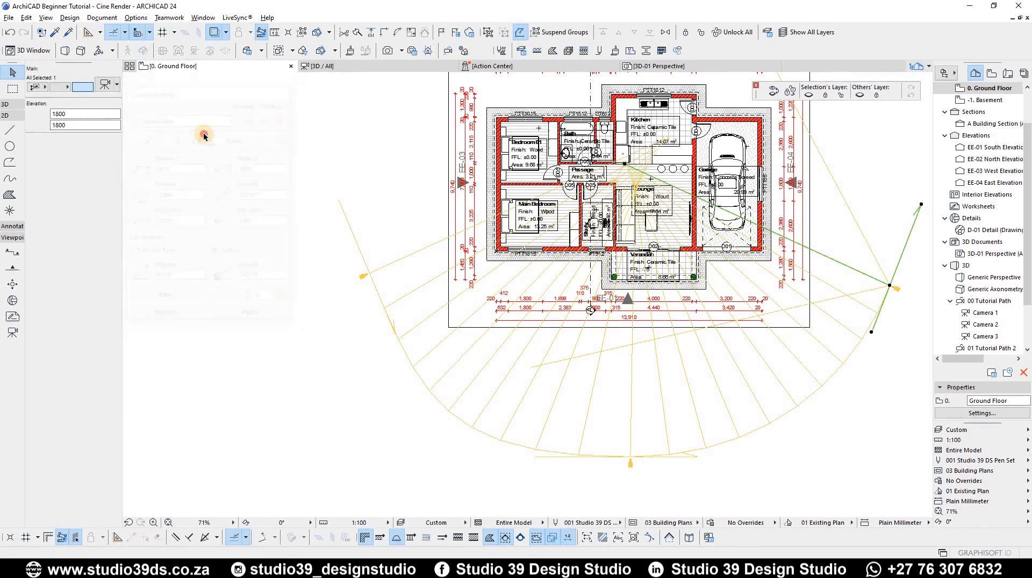
Step: Open the fly-through creation settings, use the 3D Window as the source and preview the animation
left_click(101, 18)
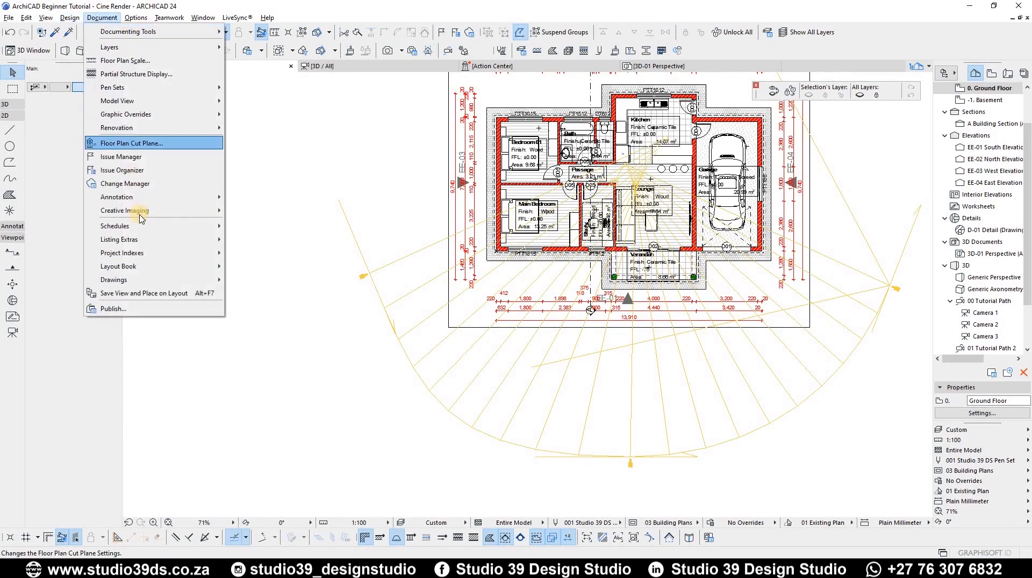
mouse_move(138, 210)
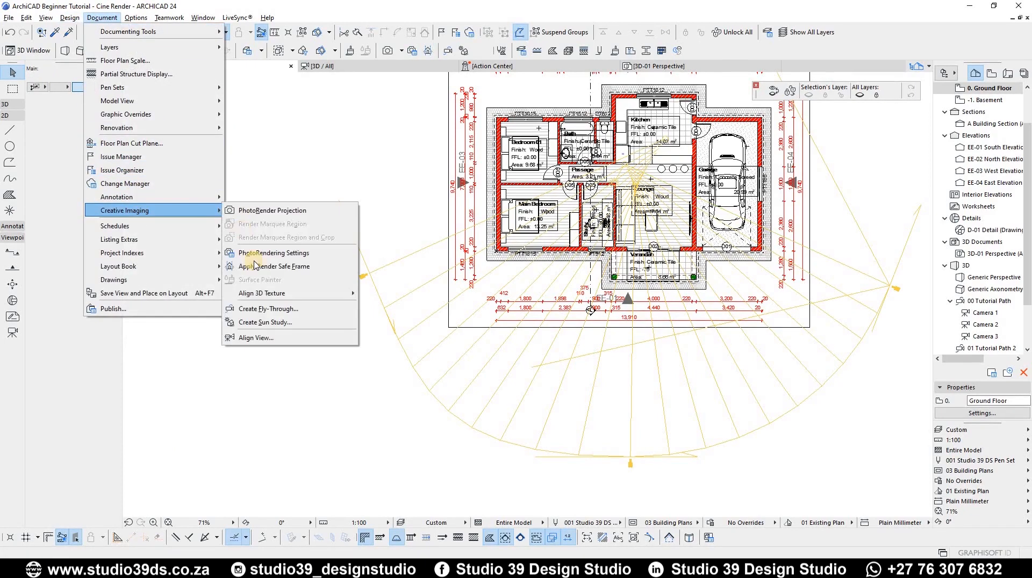
left_click(261, 309)
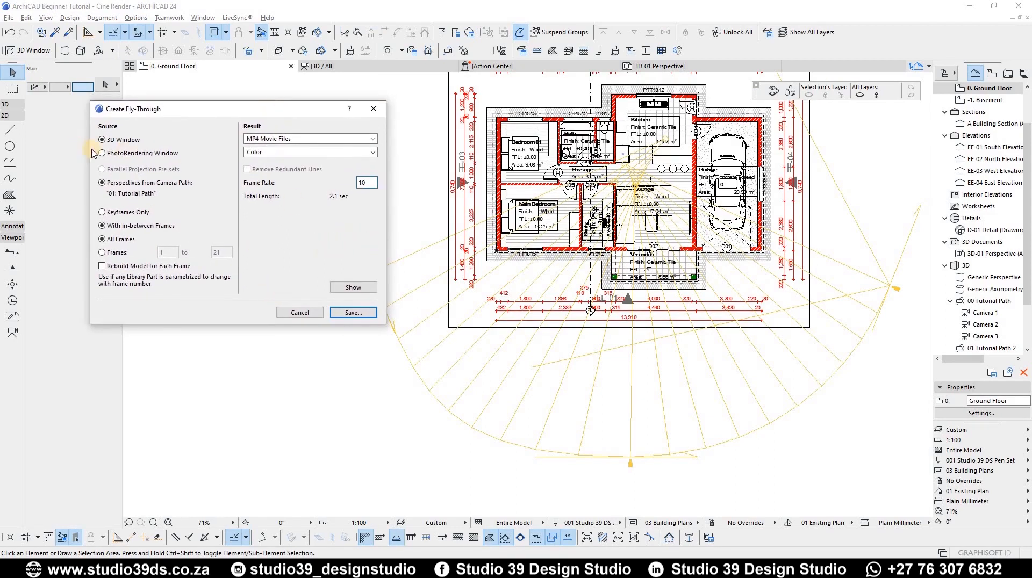
left_click(122, 155)
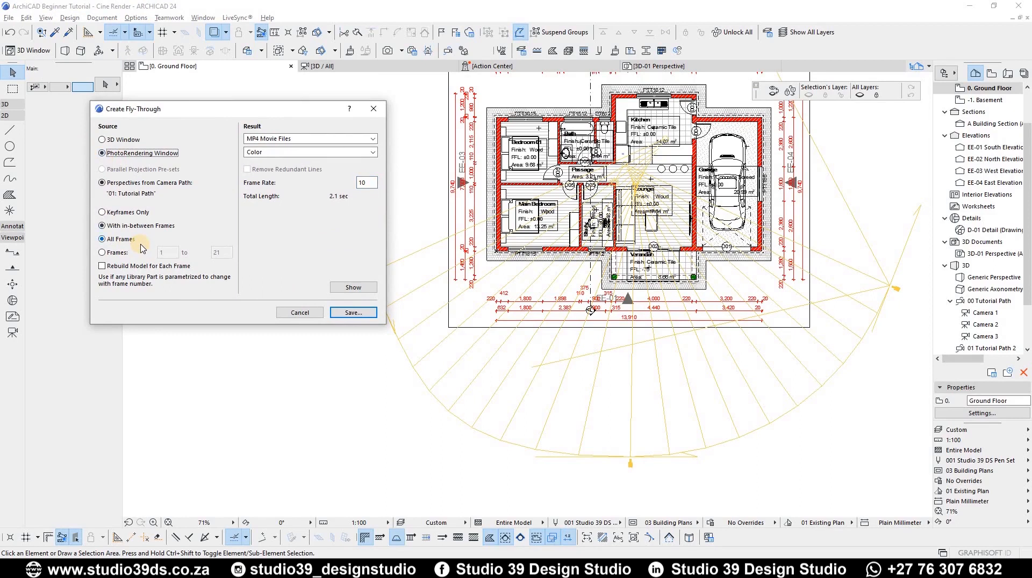
left_click(126, 141)
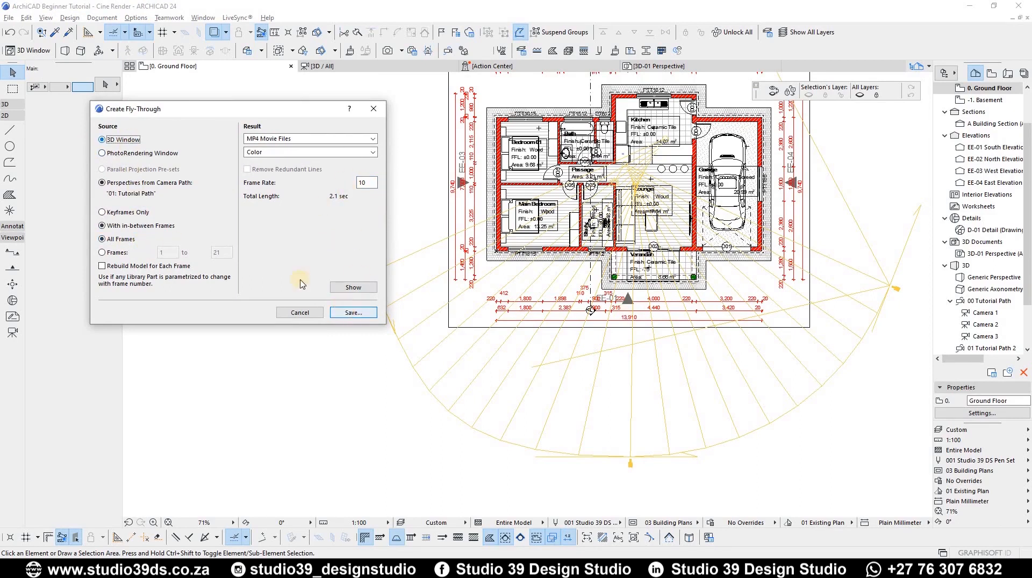
left_click(135, 154)
left_click(128, 140)
left_click(345, 291)
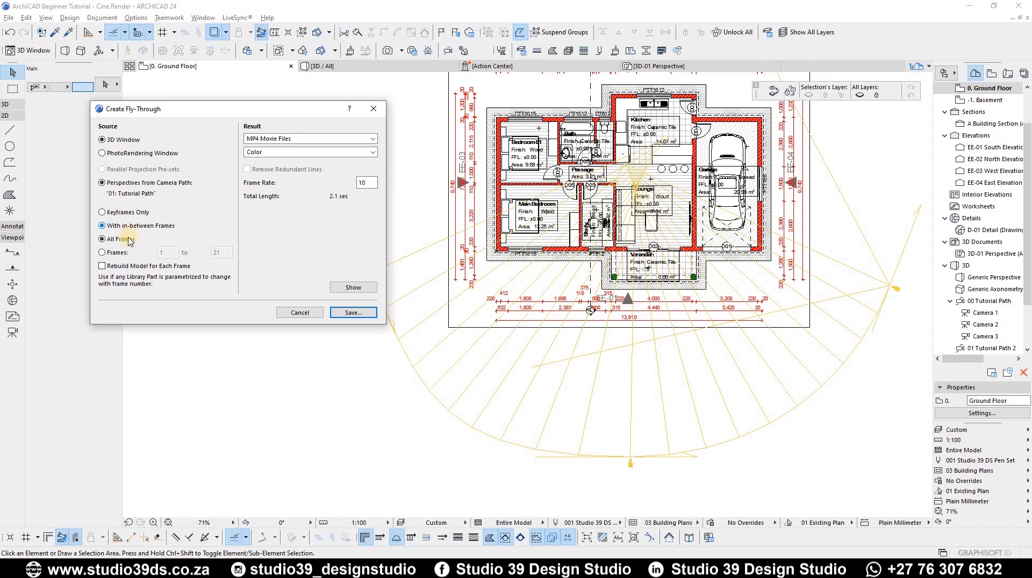
Step: Try a limited frame range for the fly-through and set it back to All Frames
left_click(102, 253)
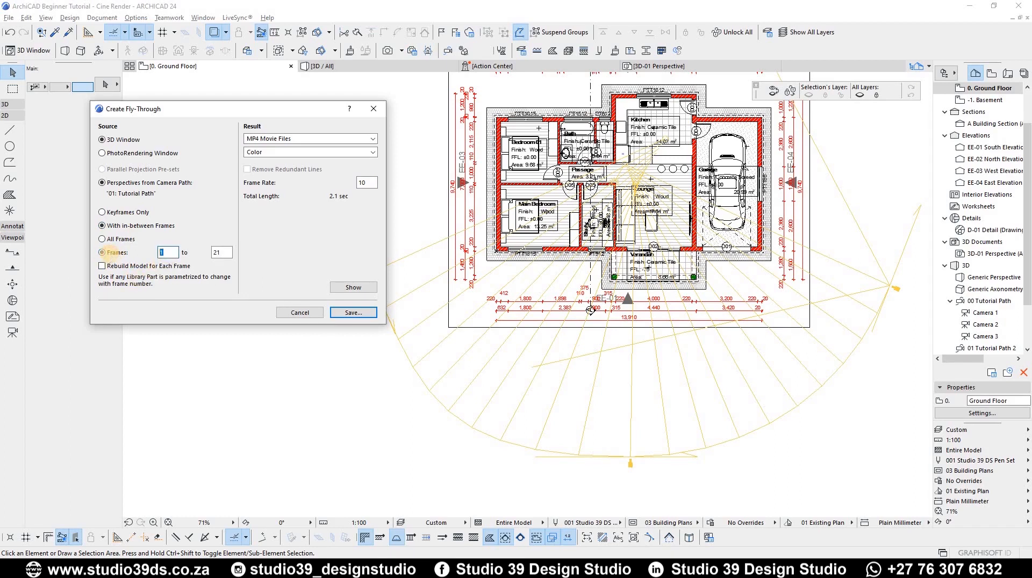
type("3")
left_click(106, 242)
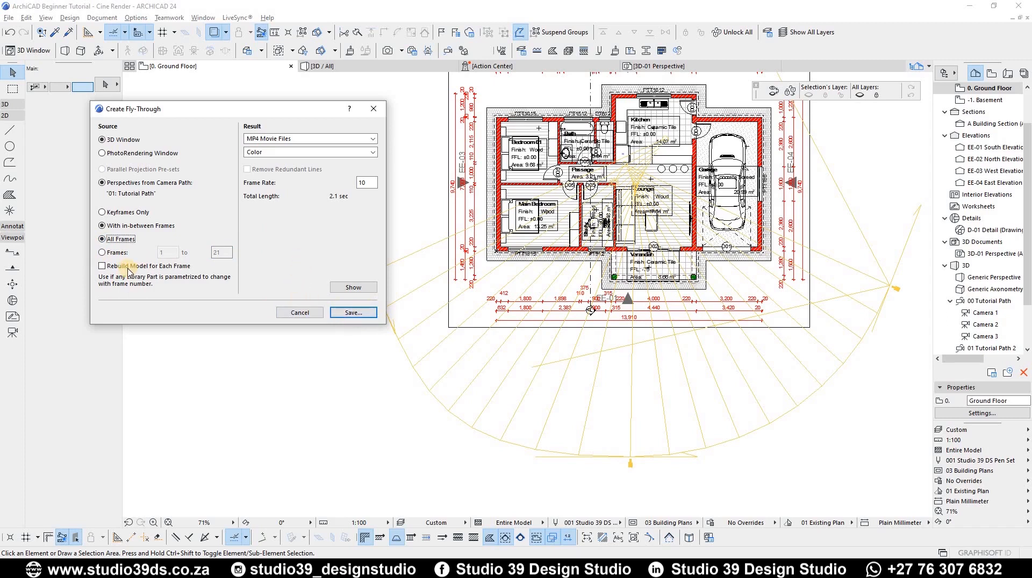
left_click(102, 266)
Step: Try other output formats such as BMP for the fly-through and set it back to MP4 Movie Files
left_click(294, 139)
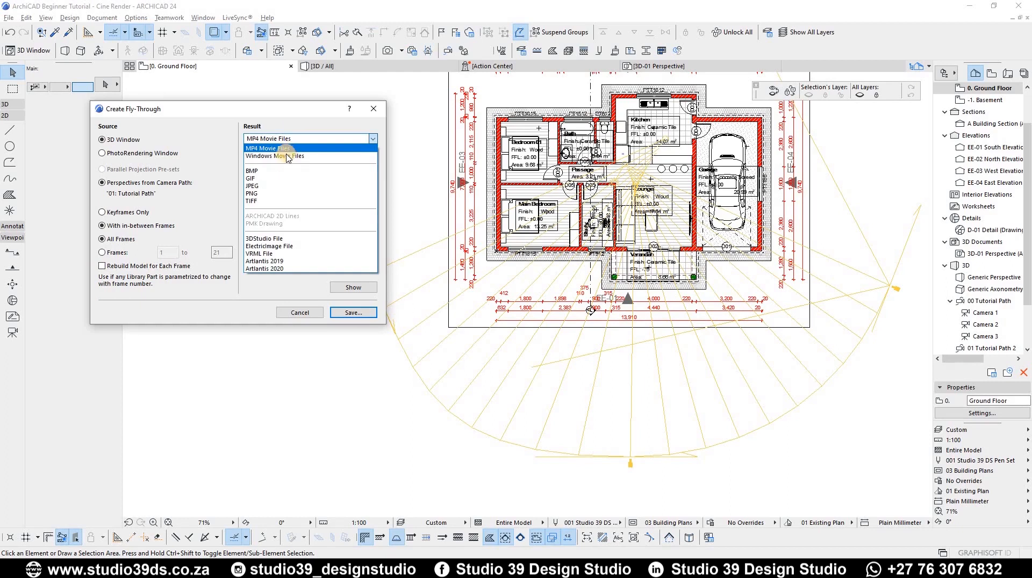
left_click(268, 146)
left_click(269, 141)
left_click(268, 159)
left_click(268, 138)
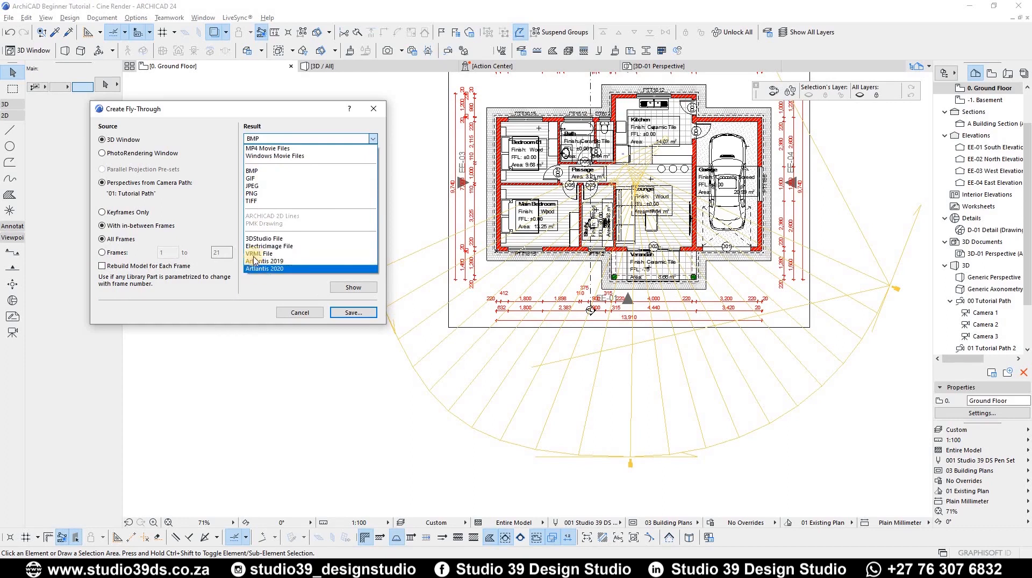
left_click(267, 148)
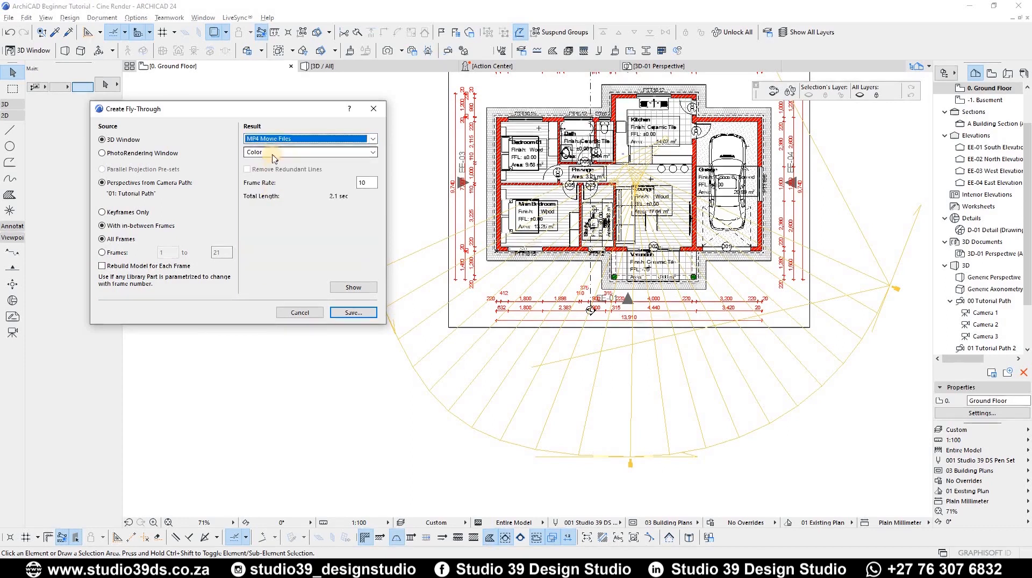
Step: Try the Black & White, Grayscale and Color with Alpha Channel depths and set the fly-through back to Color
left_click(276, 152)
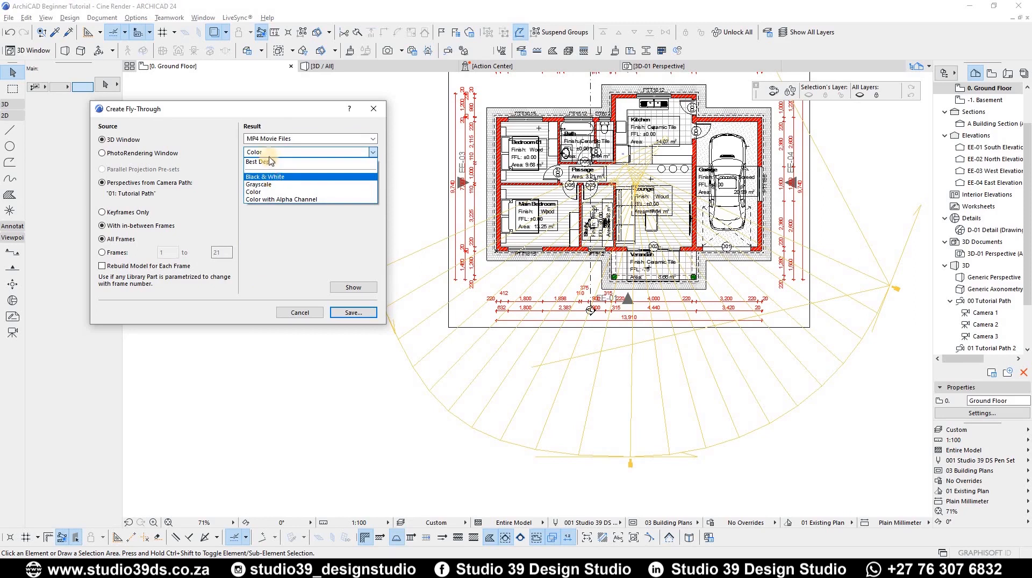
left_click(270, 156)
left_click(270, 152)
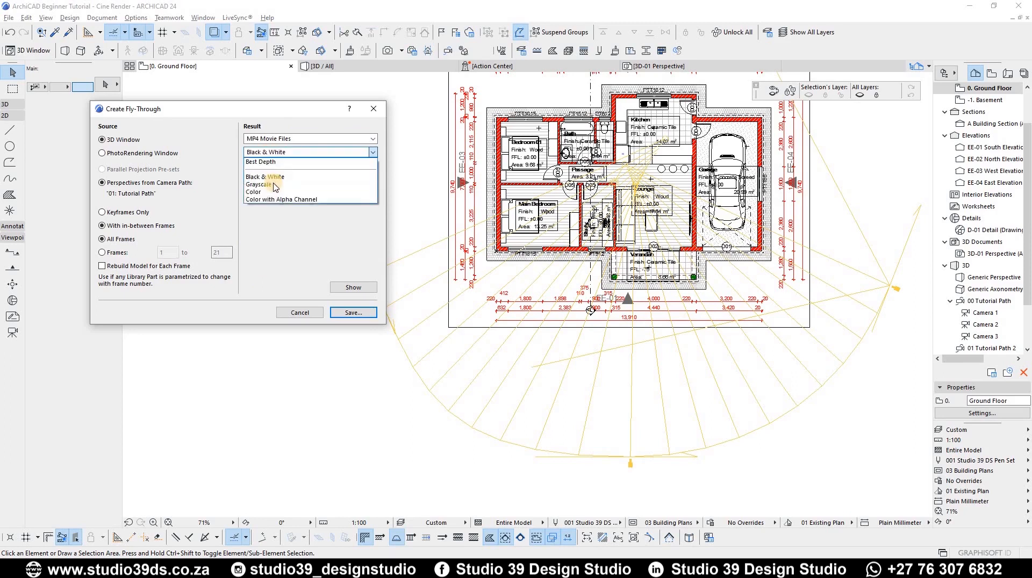
left_click(264, 154)
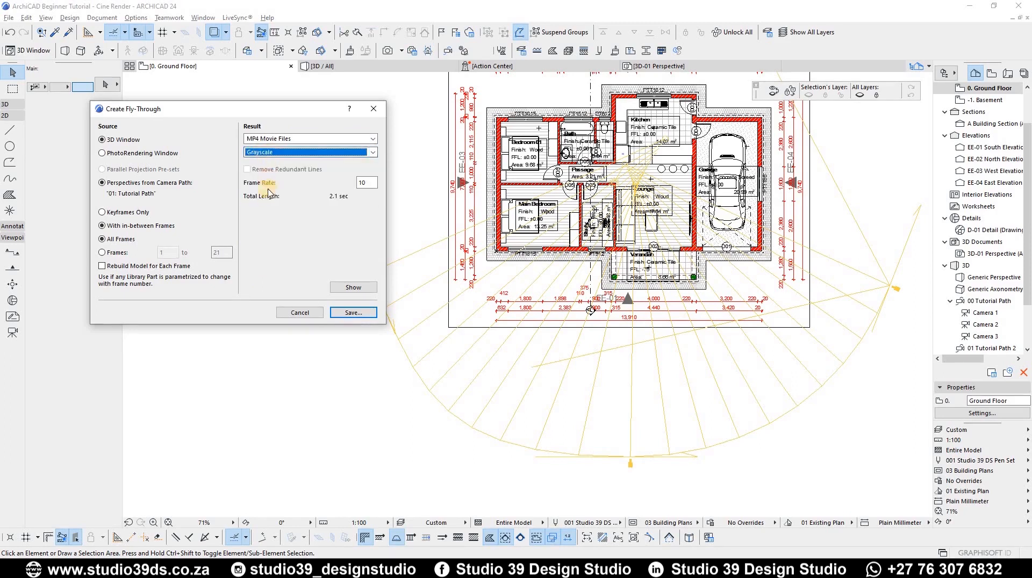
left_click(269, 153)
left_click(269, 199)
left_click(270, 153)
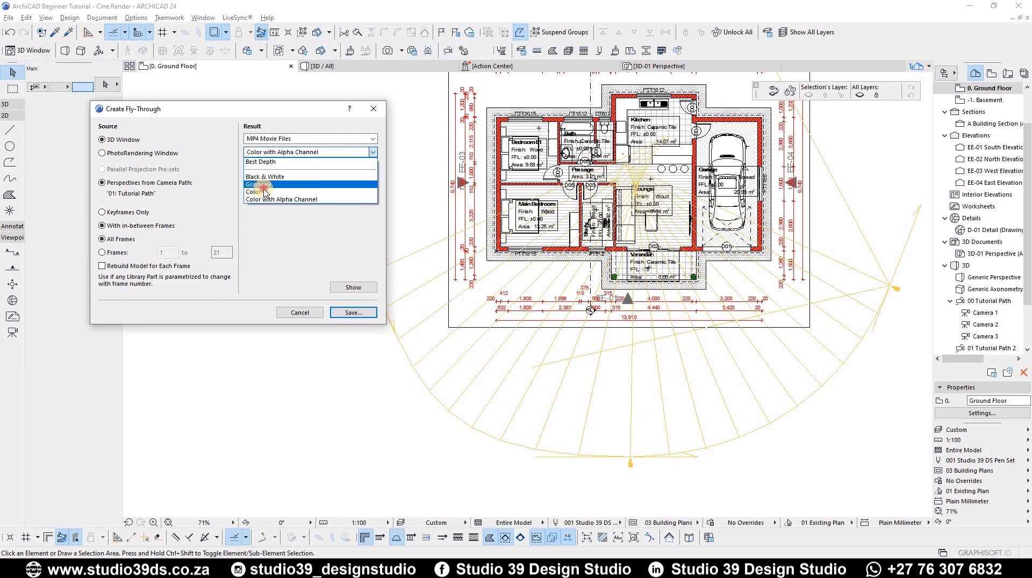
left_click(279, 219)
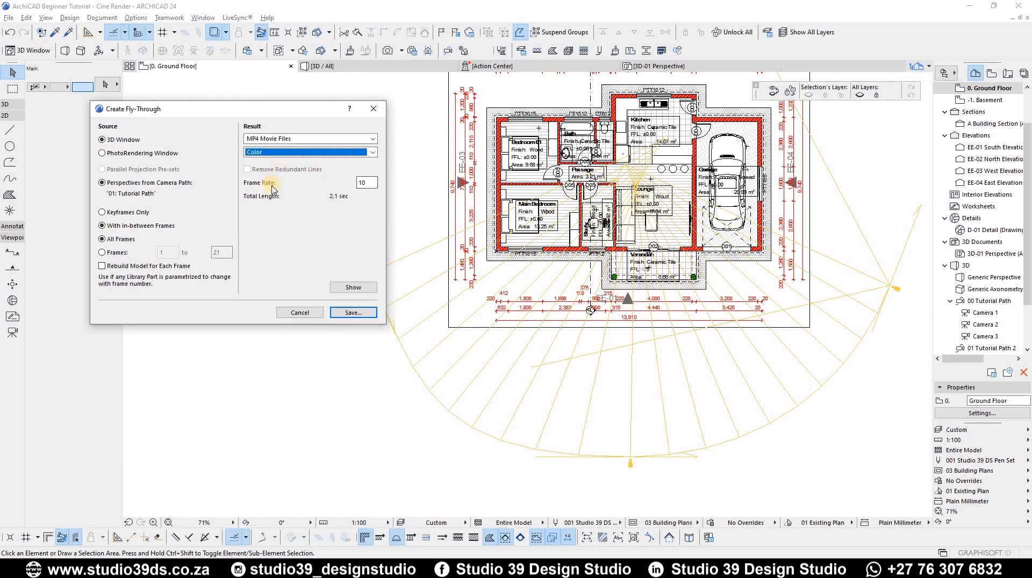
Step: Try a frame rate of 5 for the fly-through and set it back to 10
key("Tab")
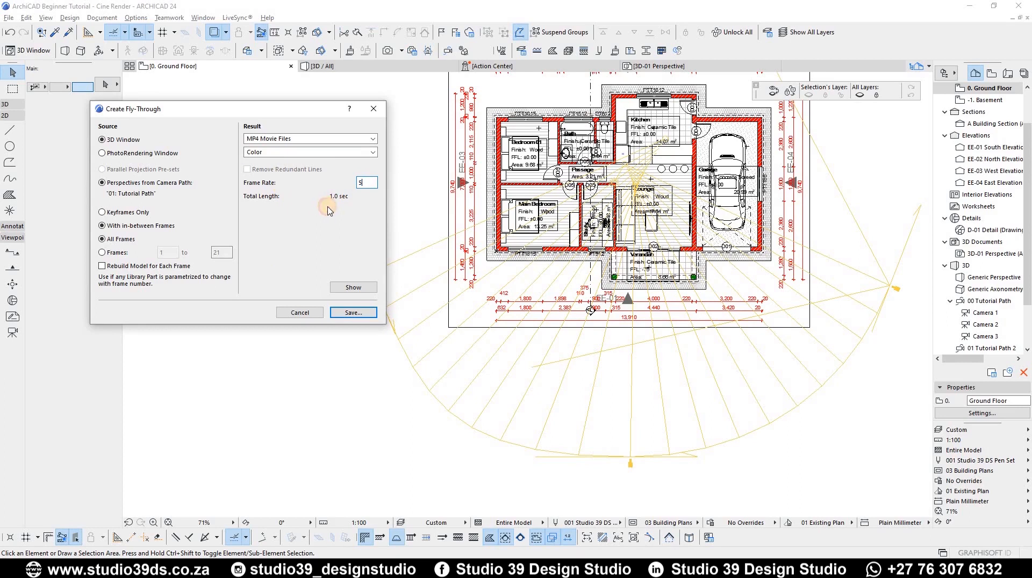
double_click(361, 183)
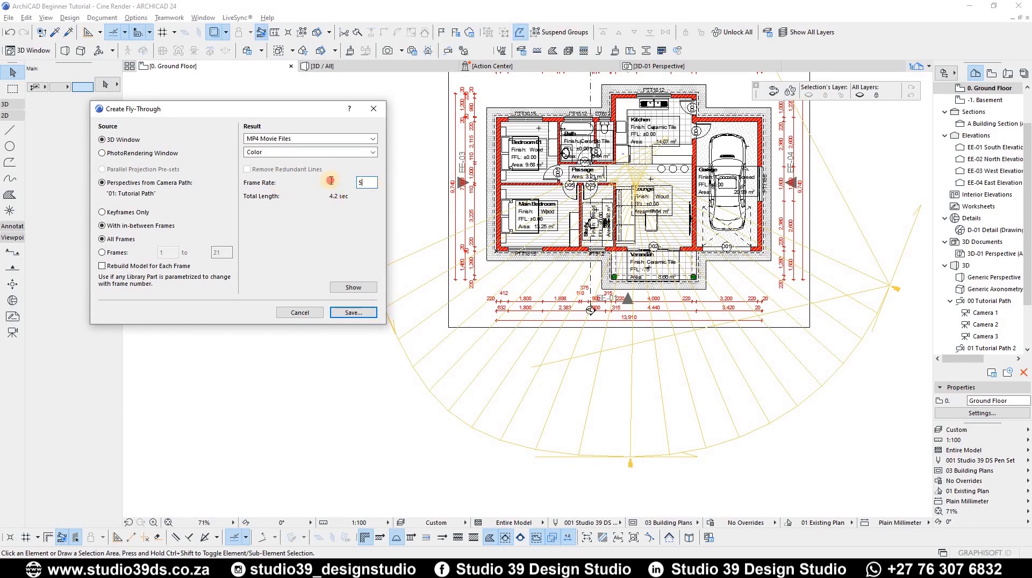
type("10")
key("Tab")
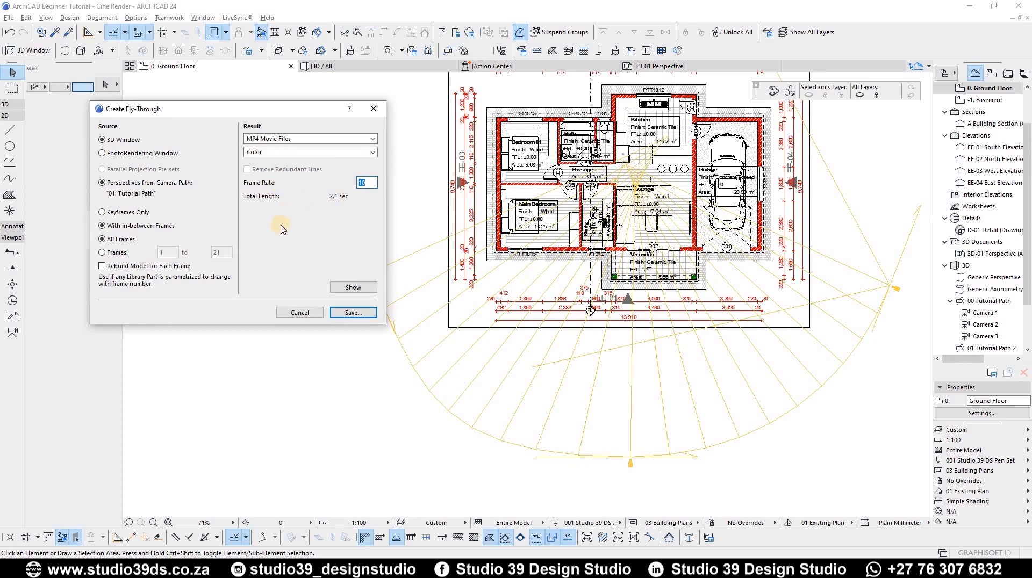
Step: Preview the fly-through and save it to the Desktop as the MP4 movie "ArchiCAD Beginner Tutorial - Cine Render.mp4"
left_click(350, 294)
left_click(332, 314)
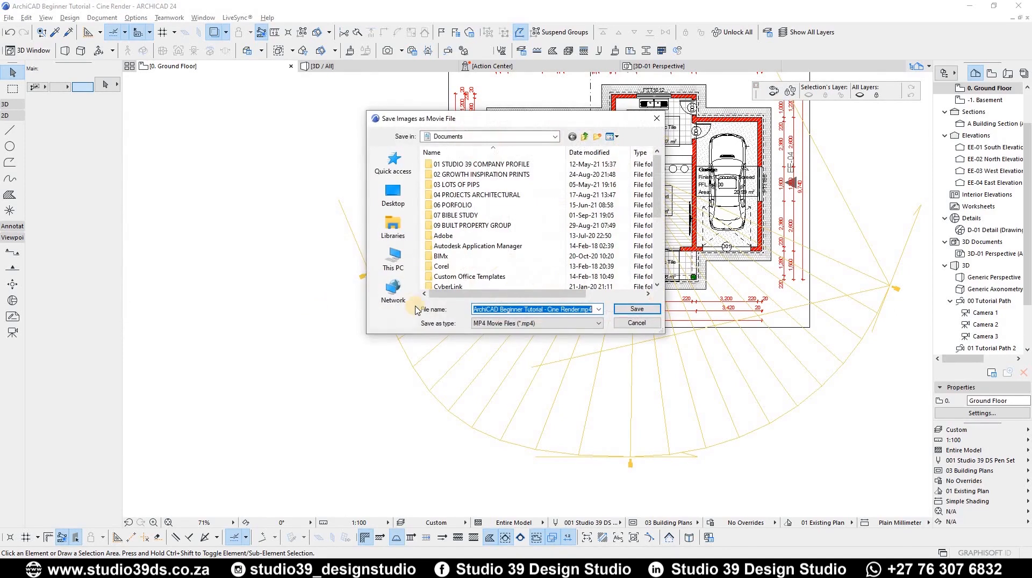
left_click(393, 193)
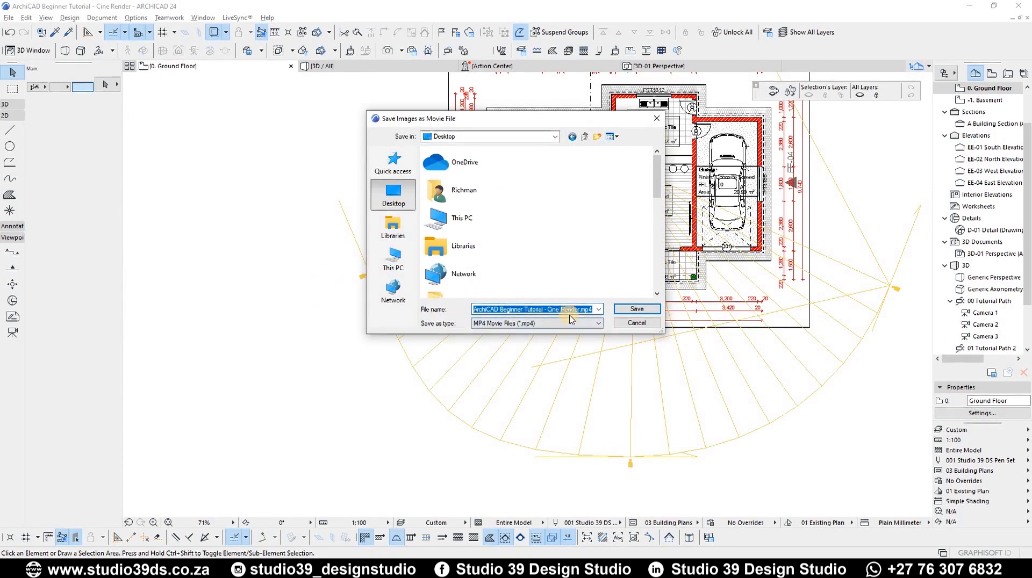
left_click(627, 314)
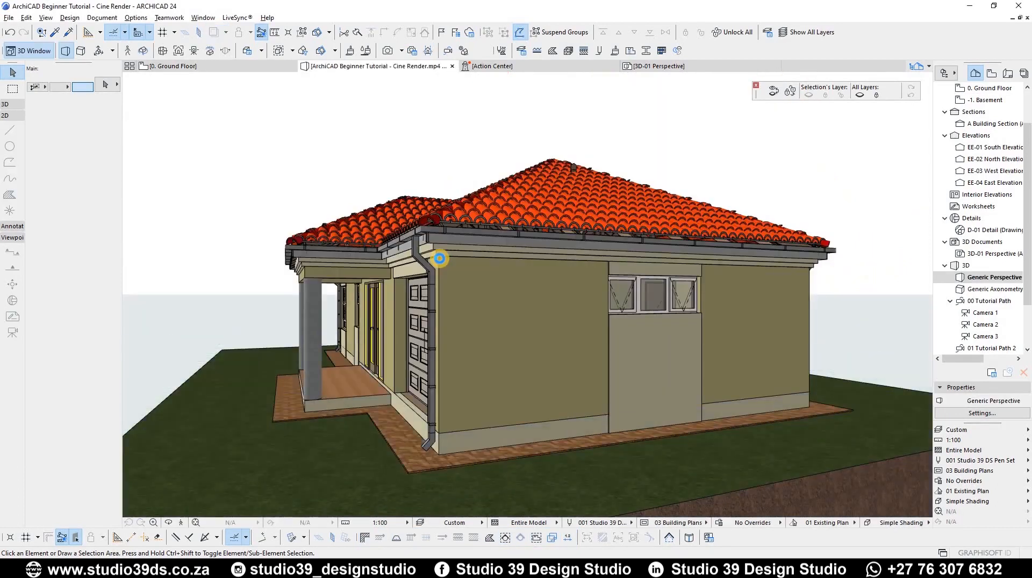